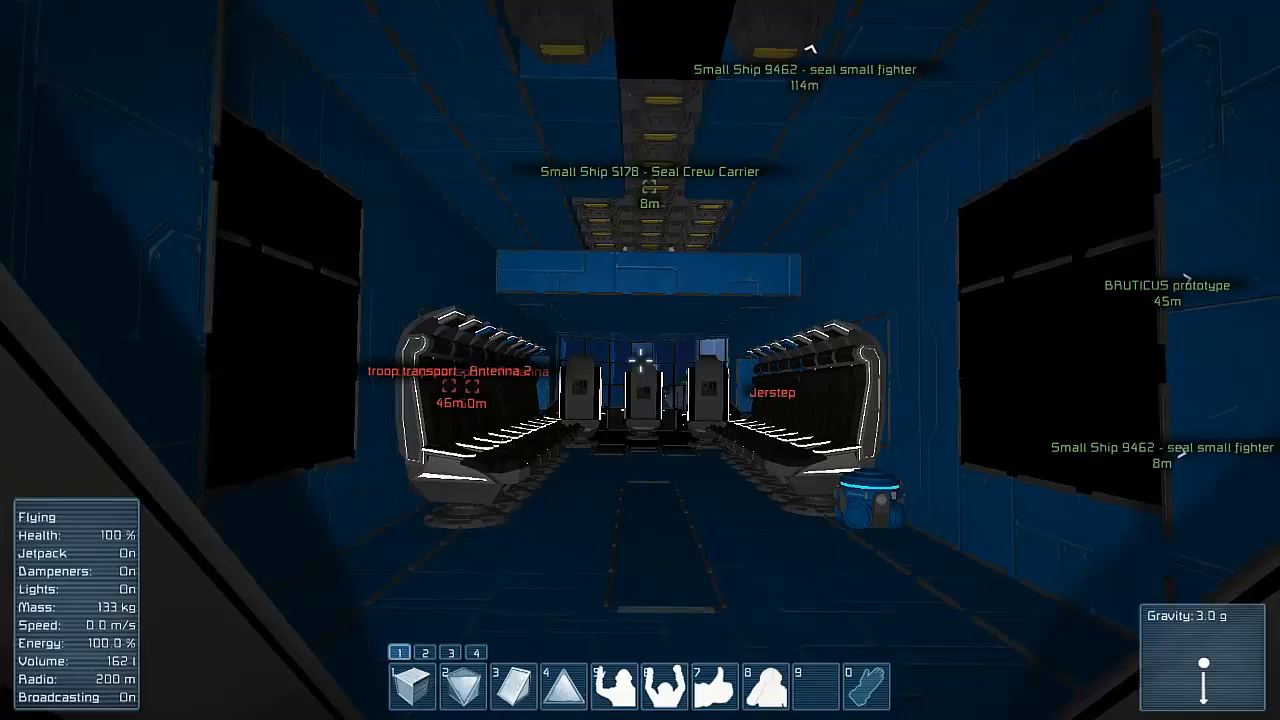
Hide the heads-up display before flying into the blue hangar toward the black fighter
{"action": "key", "text": "Tab"}
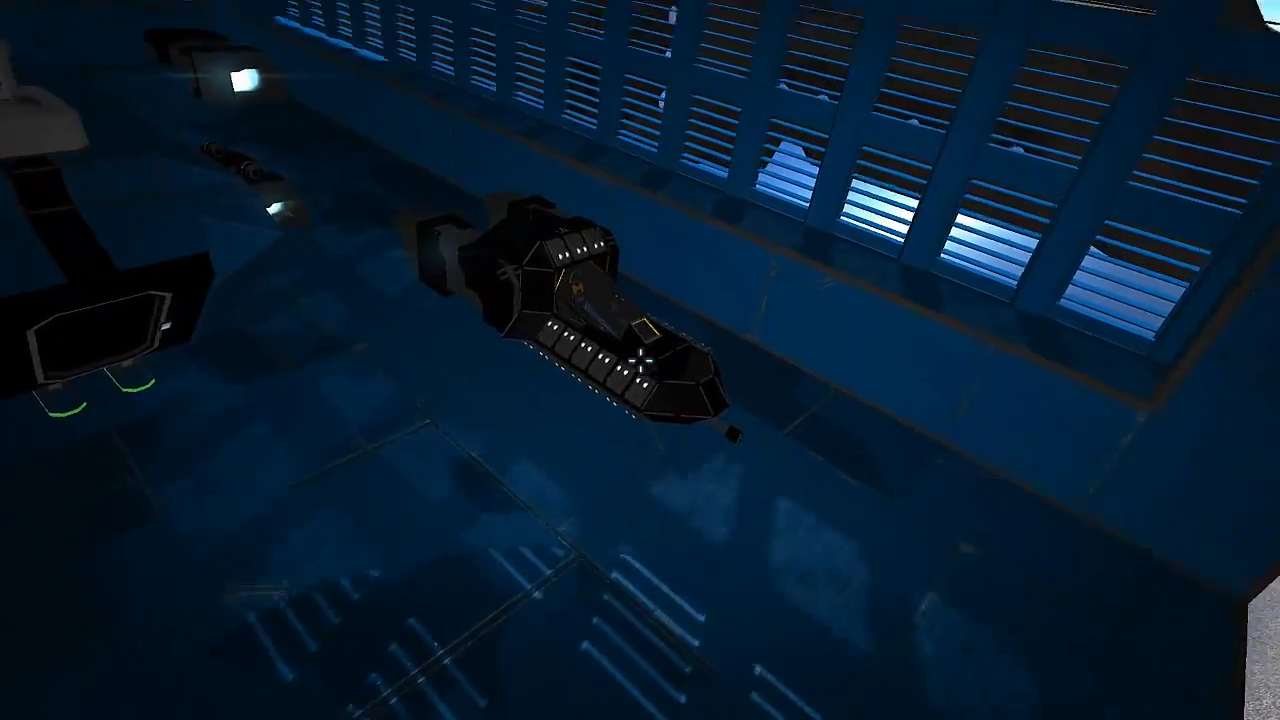
Toggle the heads-up display back on and off again while leaving the hangar
{"action": "key", "text": "Tab"}
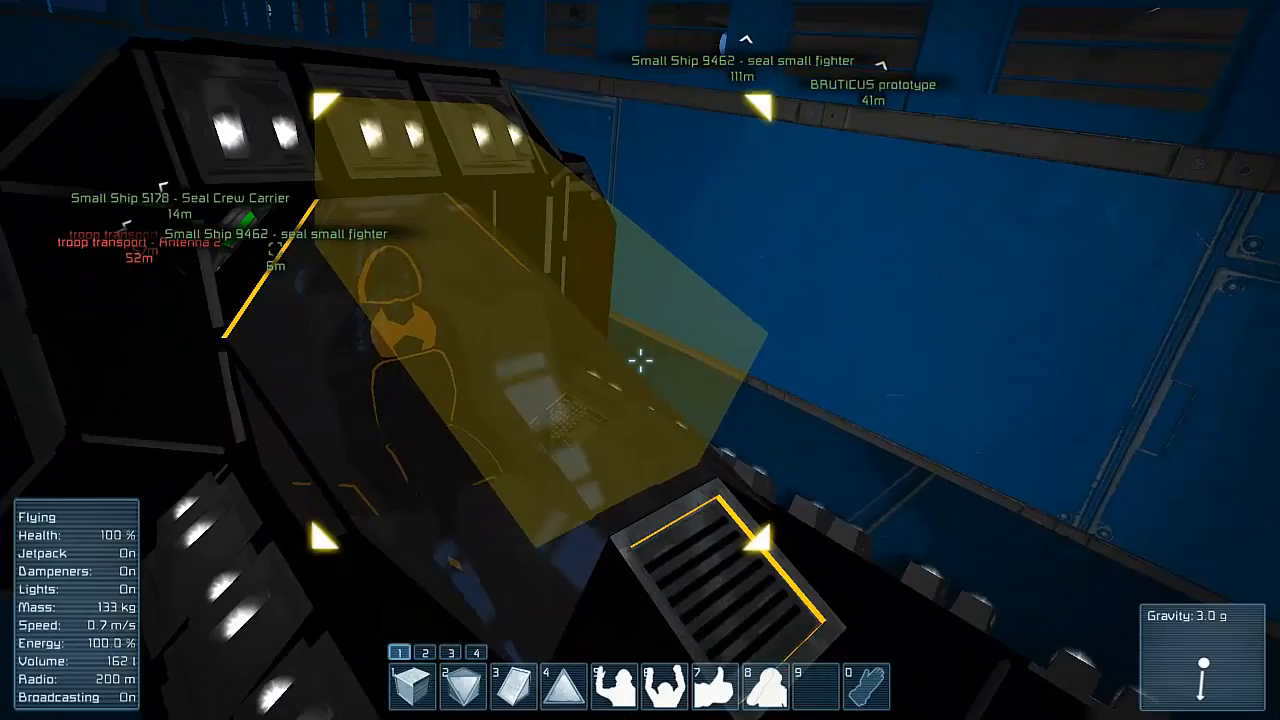
{"action": "key", "text": "Tab"}
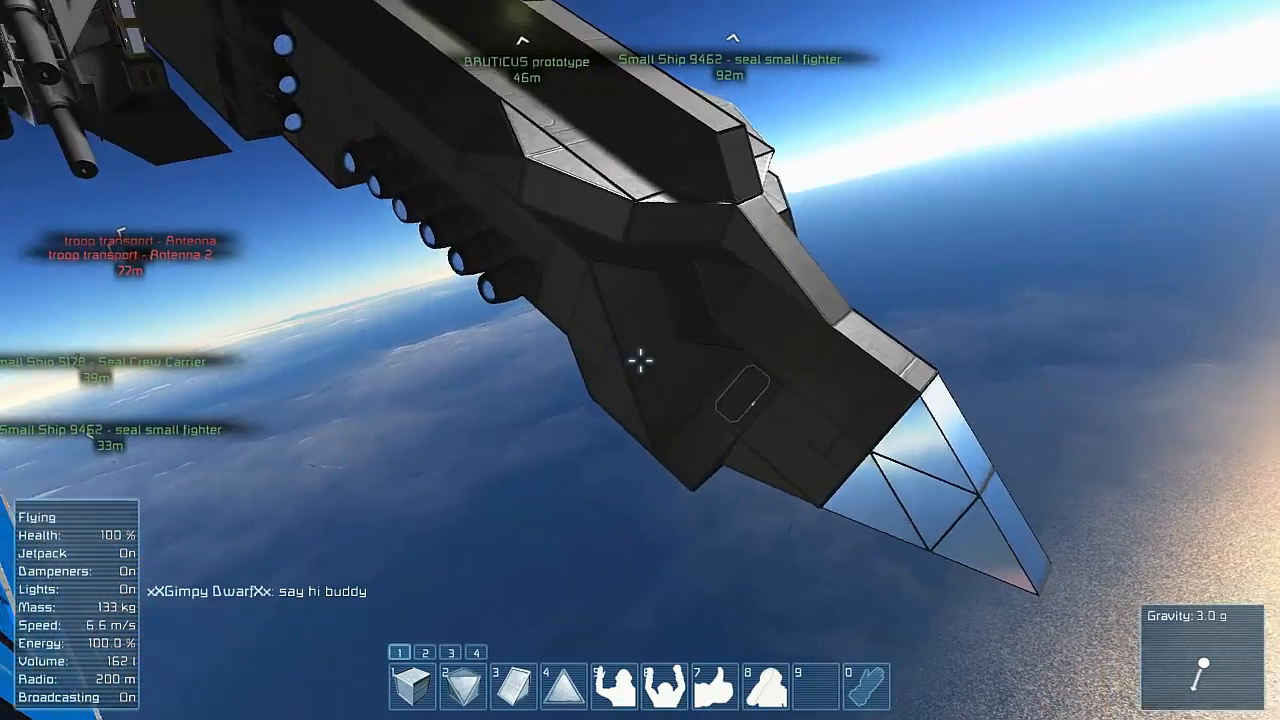
Fly closer along the carrier's hull with the heads-up display hidden
{"action": "key", "text": "w"}
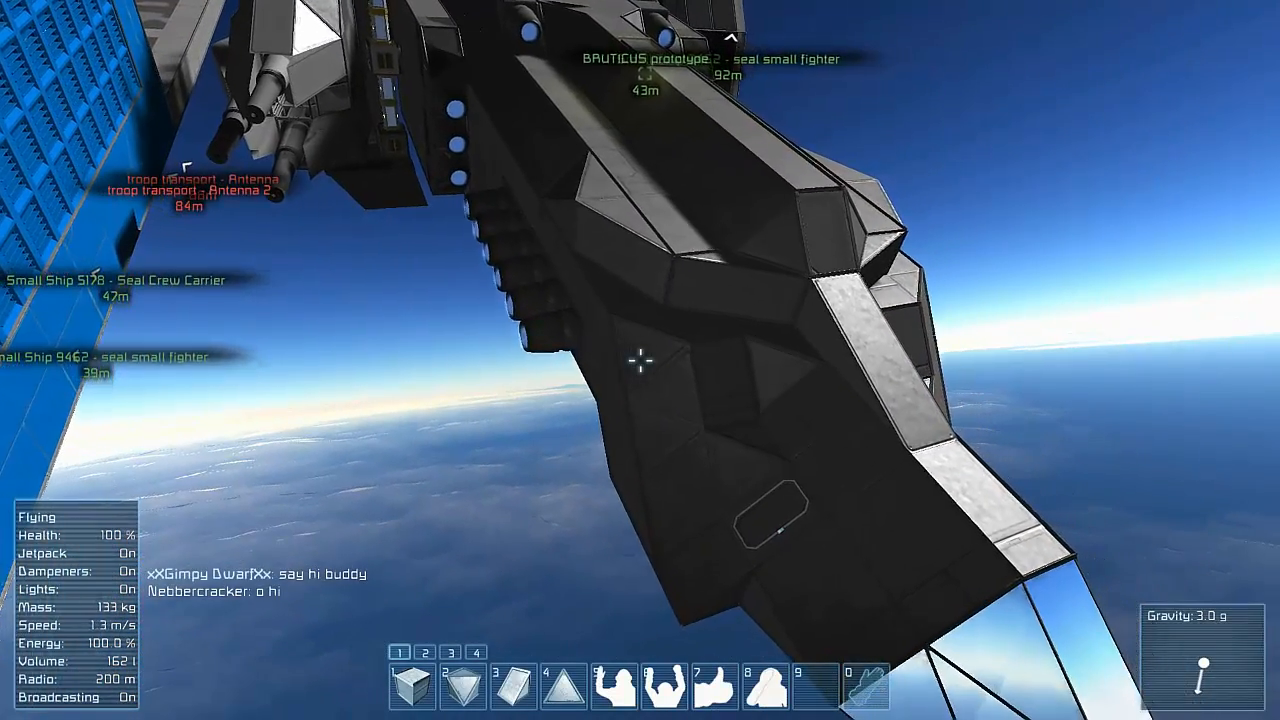
{"action": "key", "text": "Tab"}
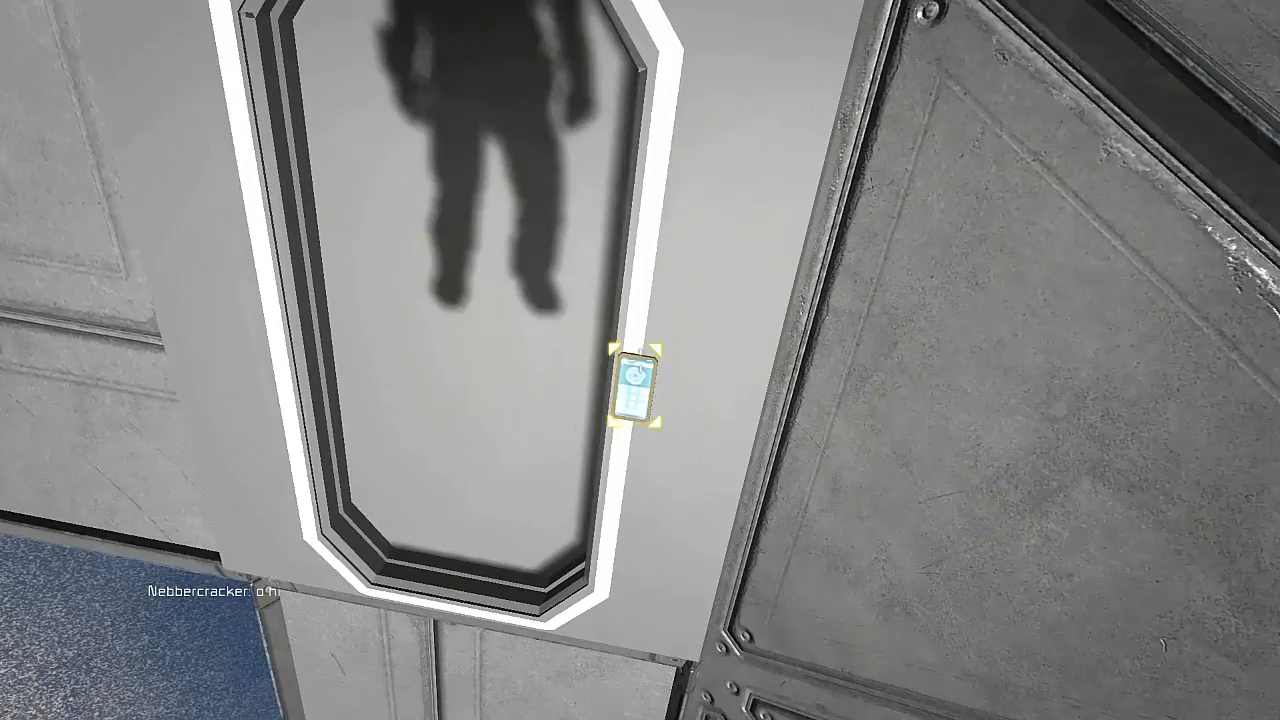
Enter the carrier through the sliding door, dismiss the tool screen and restore the HUD
{"action": "key", "text": "f"}
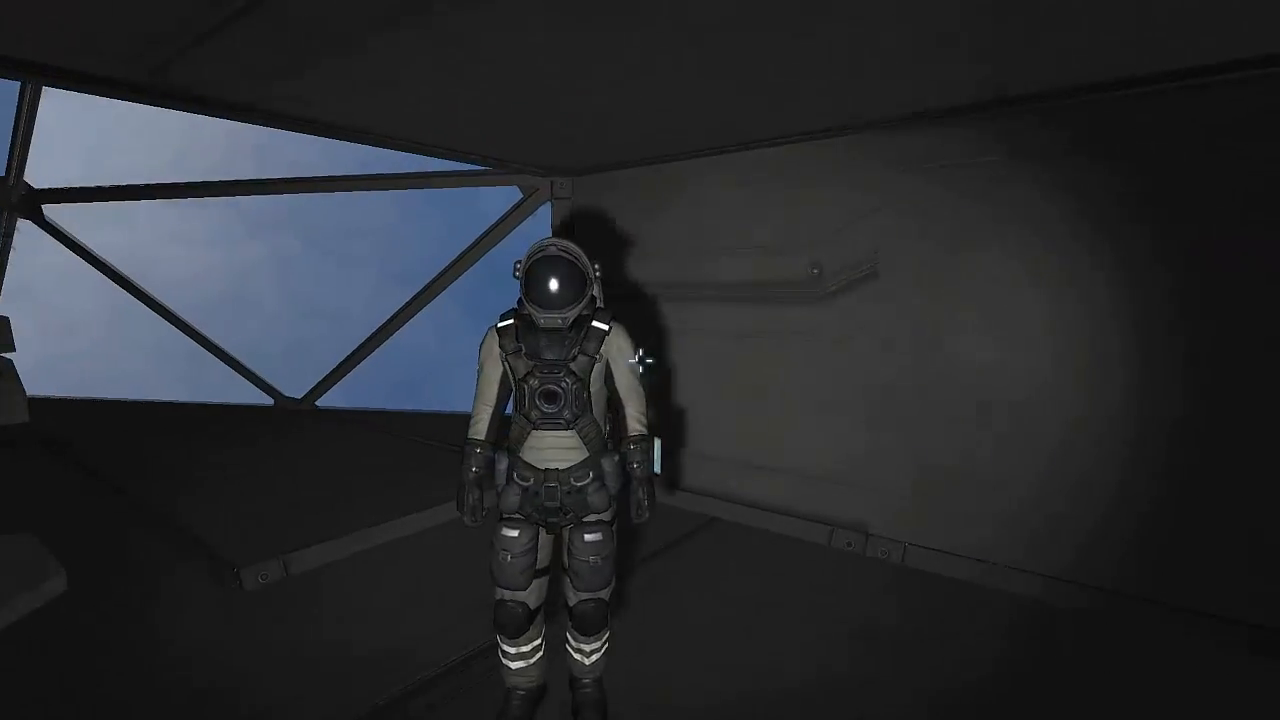
{"action": "key", "text": "g"}
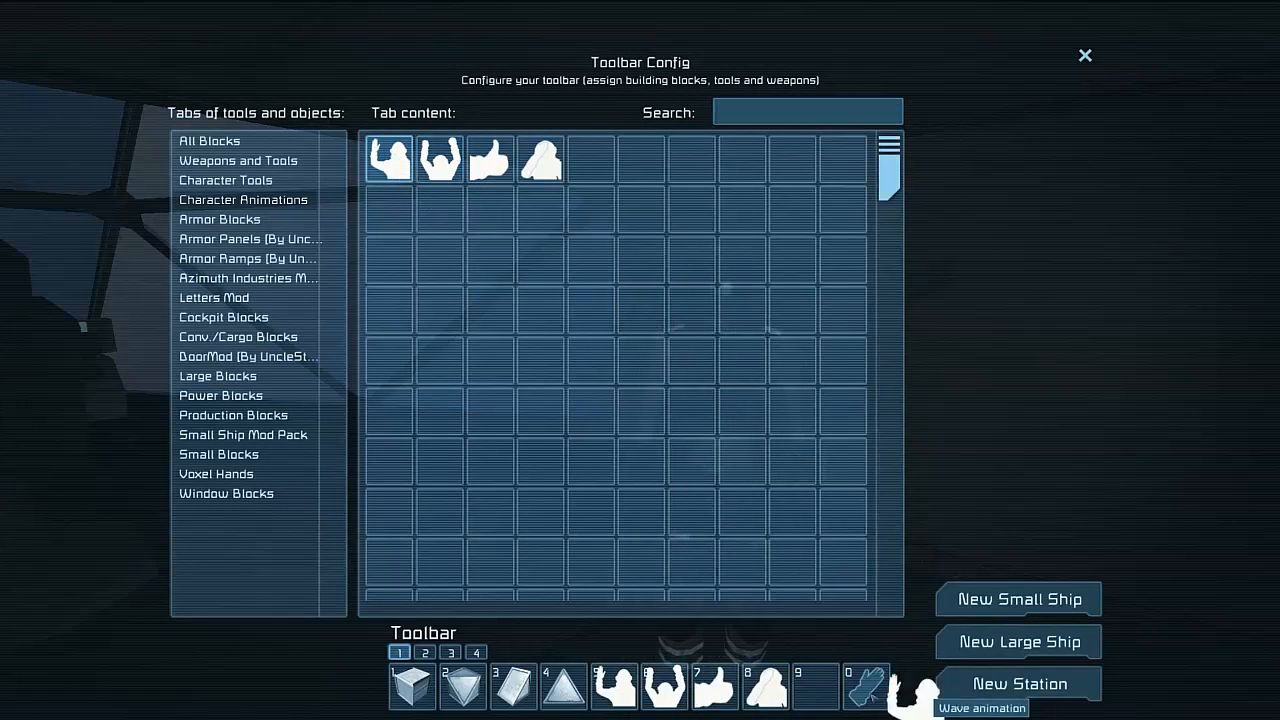
{"action": "key", "text": "Escape"}
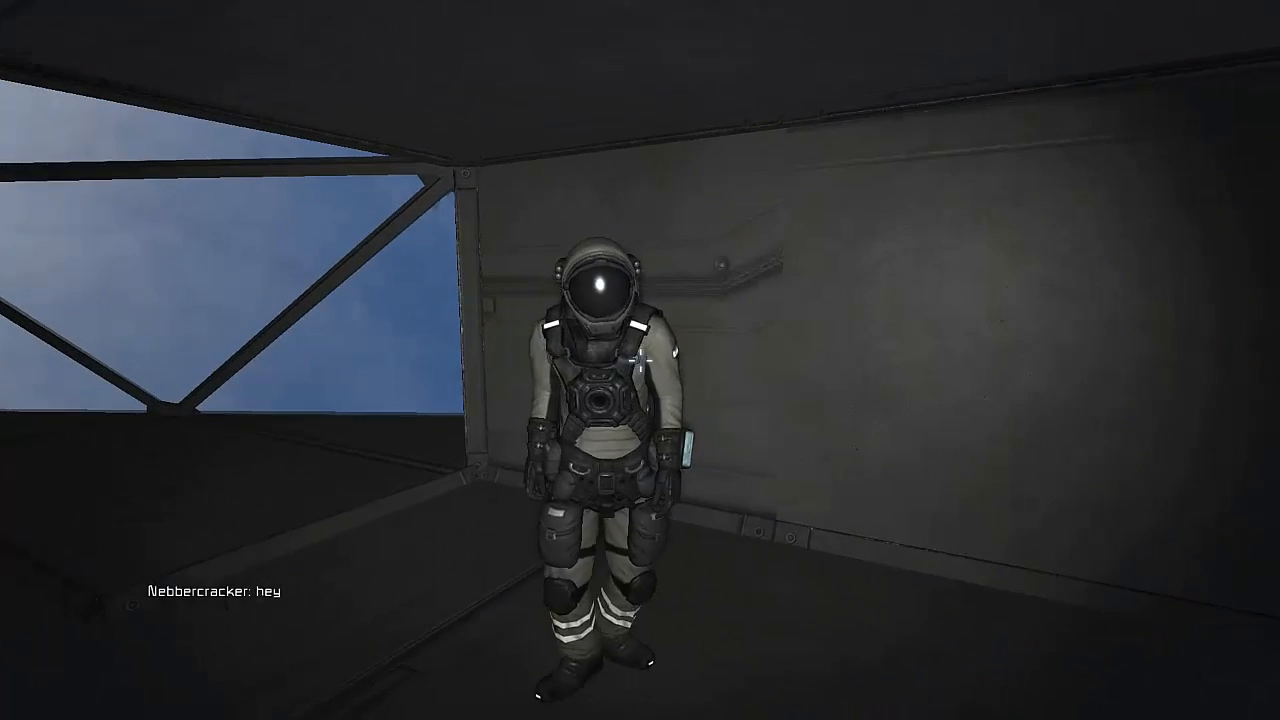
{"action": "key", "text": "Tab"}
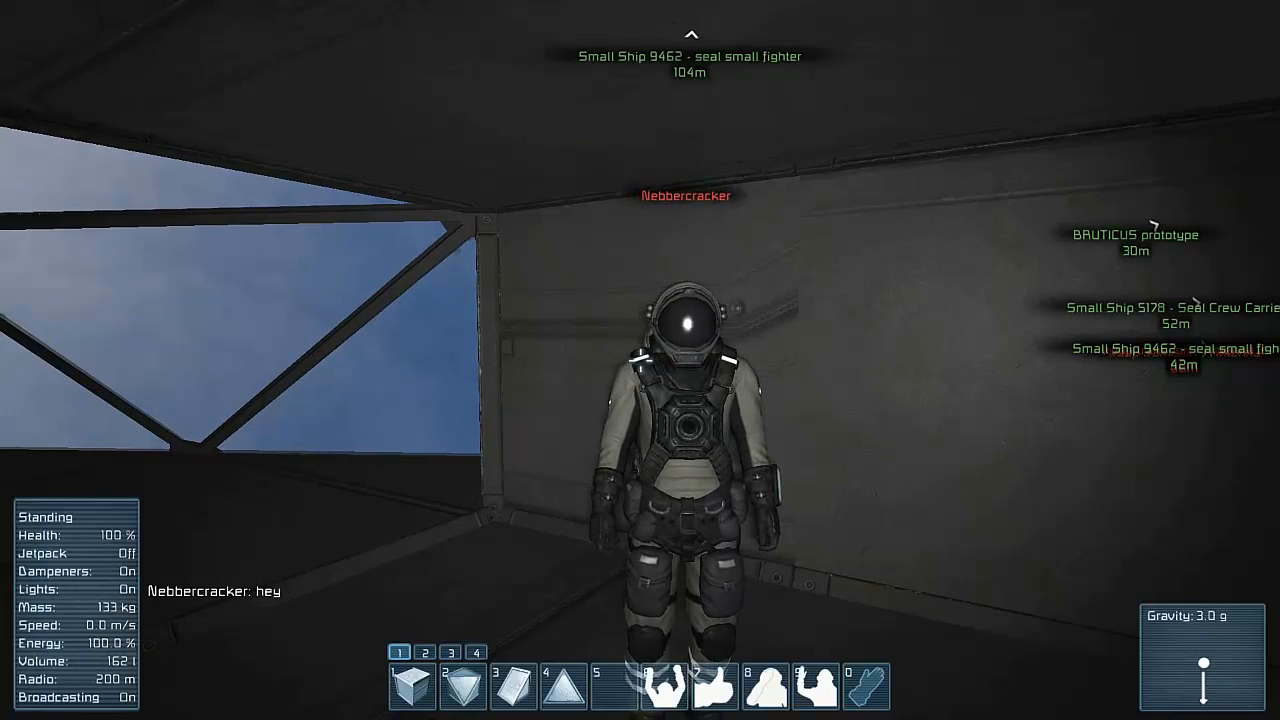
Check the astronaut in third person, walk down the corridor to the other player and begin a chat message
{"action": "key", "text": "v"}
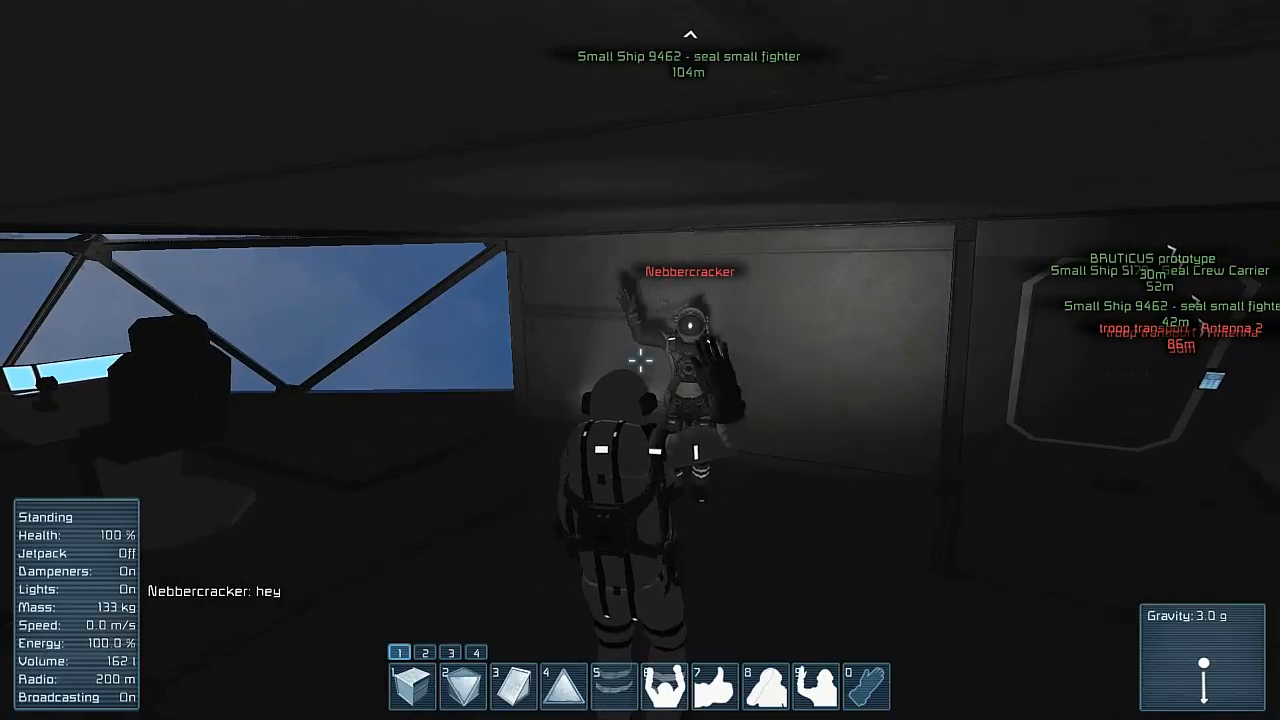
{"action": "key", "text": "v"}
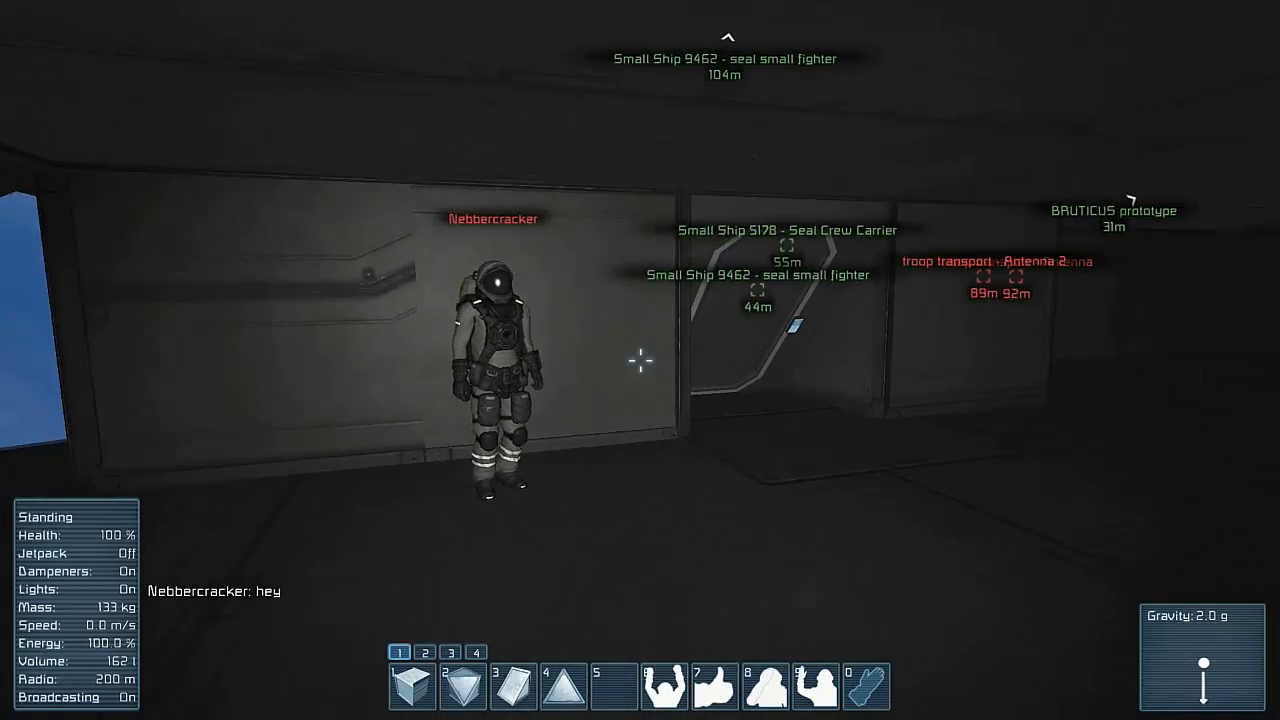
{"action": "key", "text": "w"}
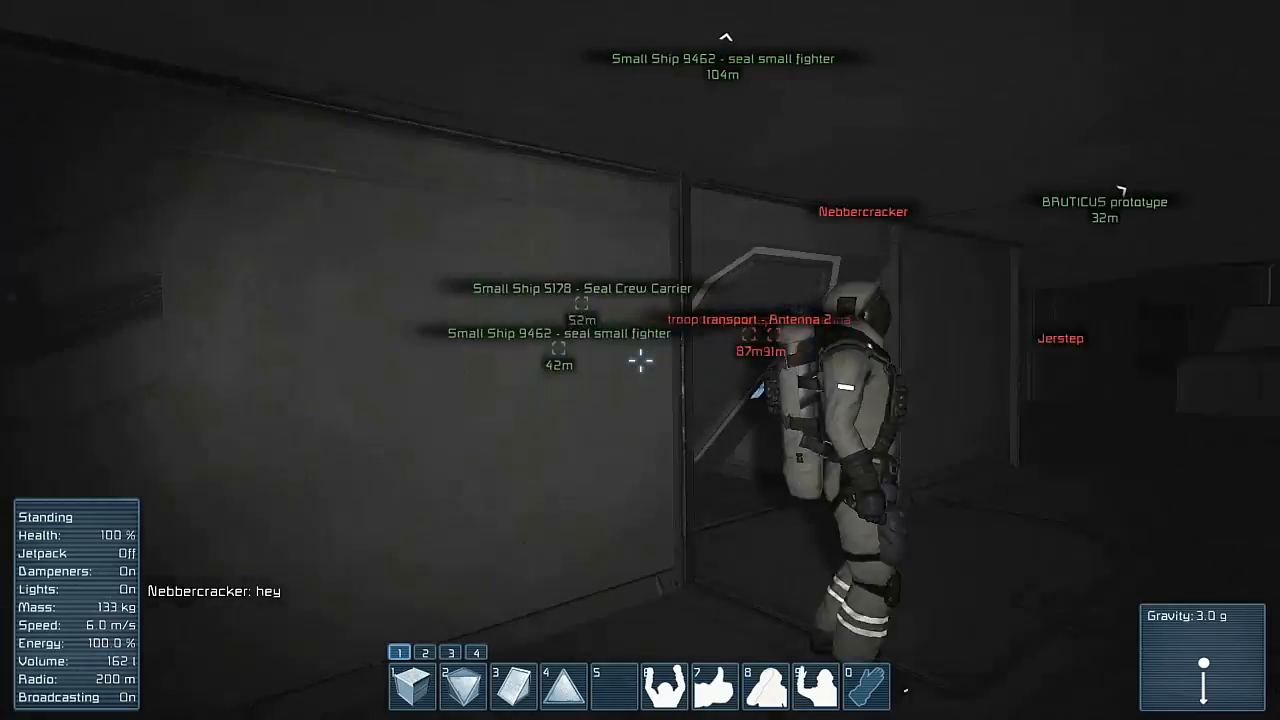
{"action": "key", "text": "w"}
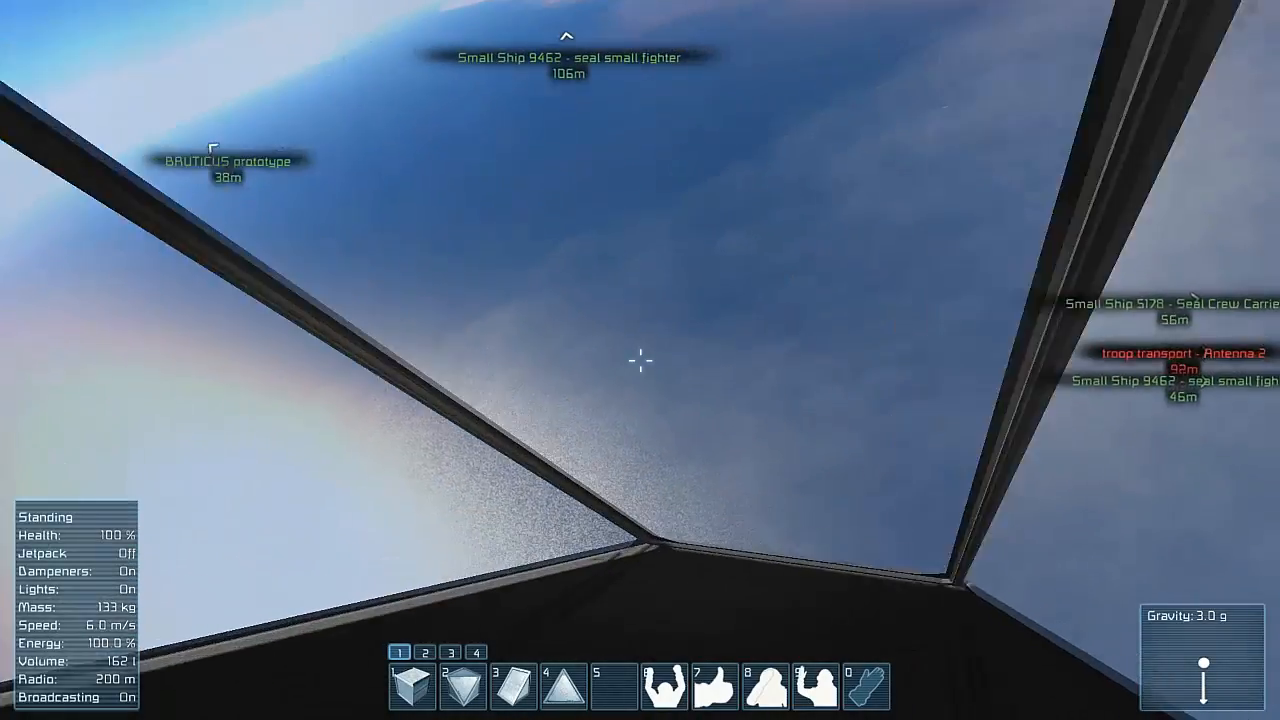
{"action": "key", "text": "w"}
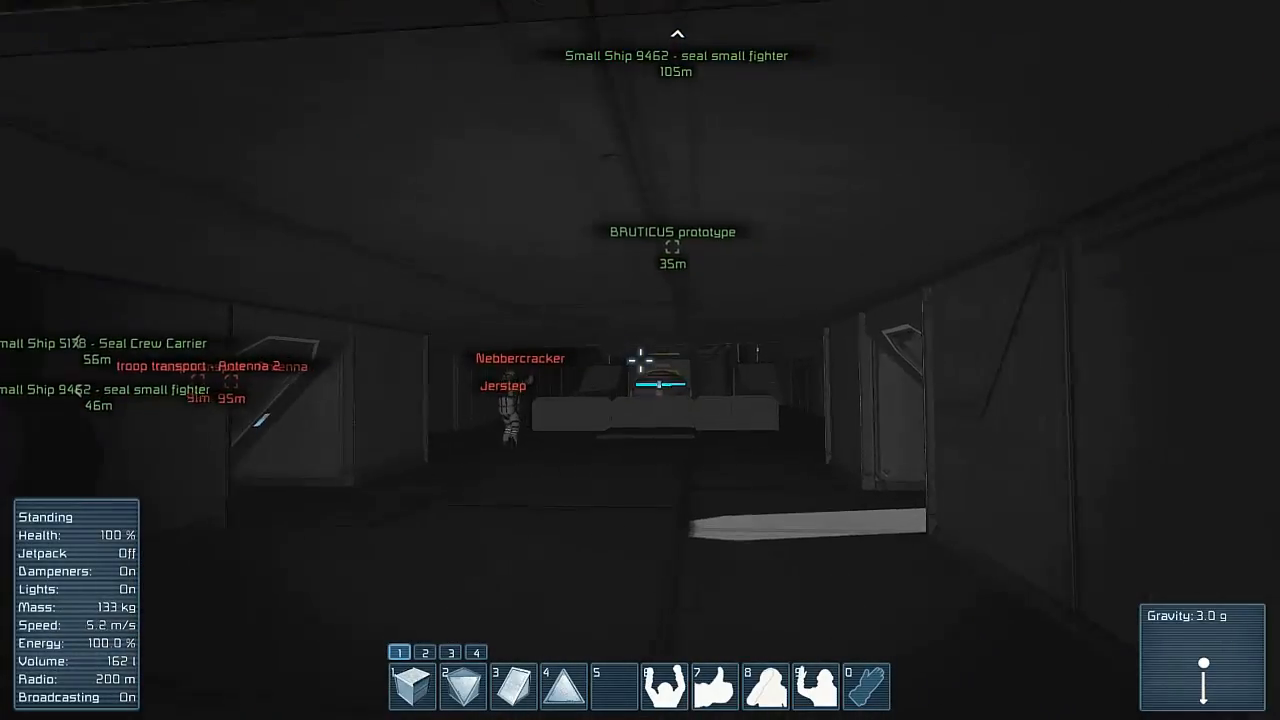
{"action": "key", "text": "w"}
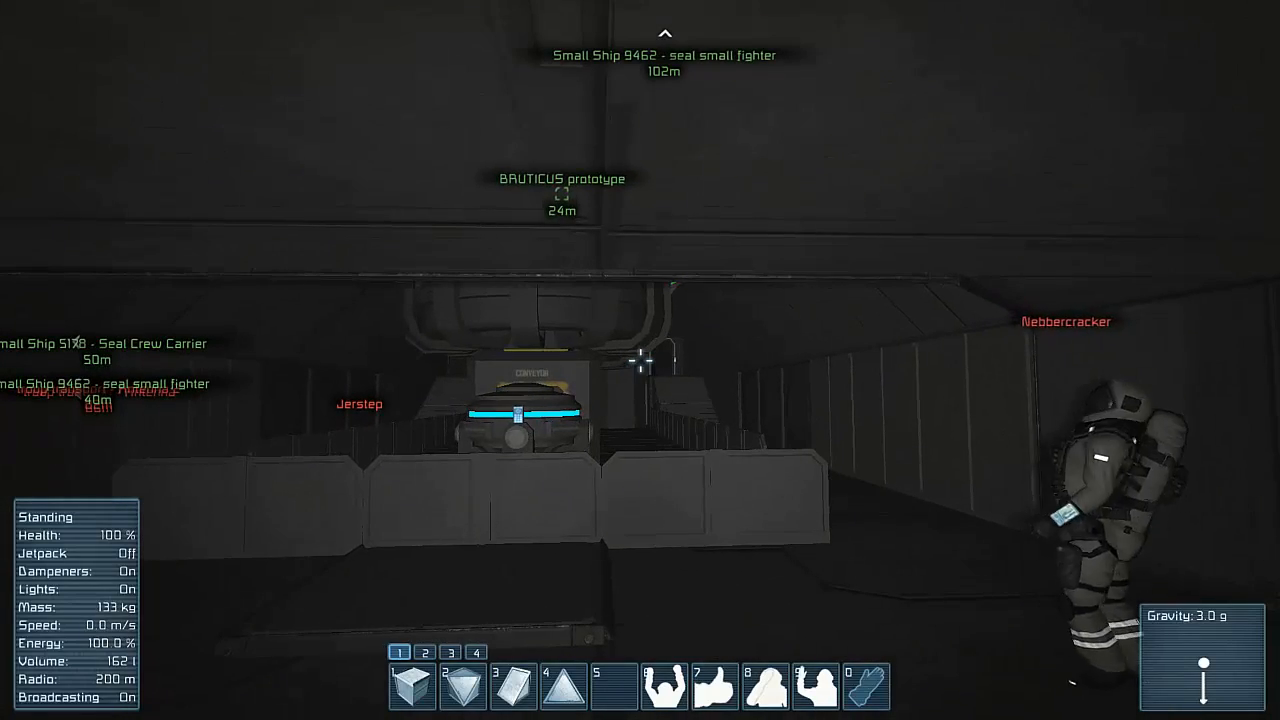
{"action": "key", "text": "Return"}
{"action": "type", "text": "show s"}
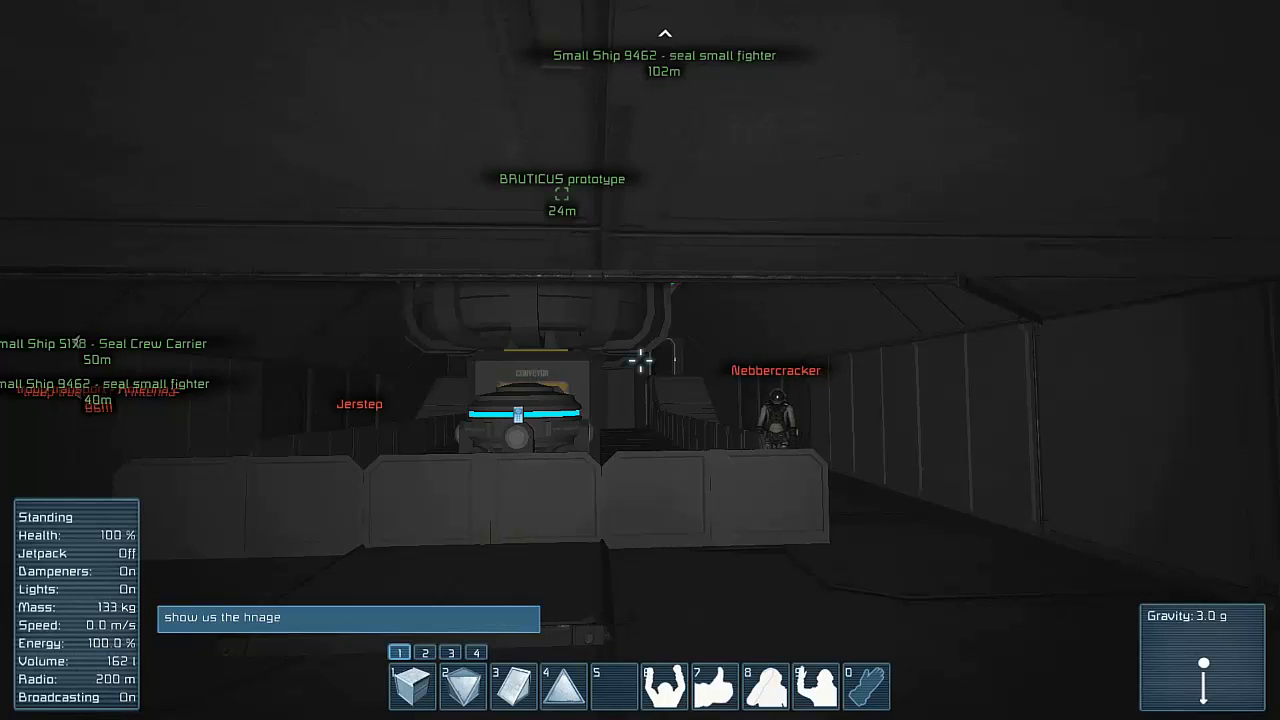
{"action": "type", "text": "r"}
Send the hangar request in chat and walk through engineering up the stairs into the small hangar
{"action": "key", "text": "Return"}
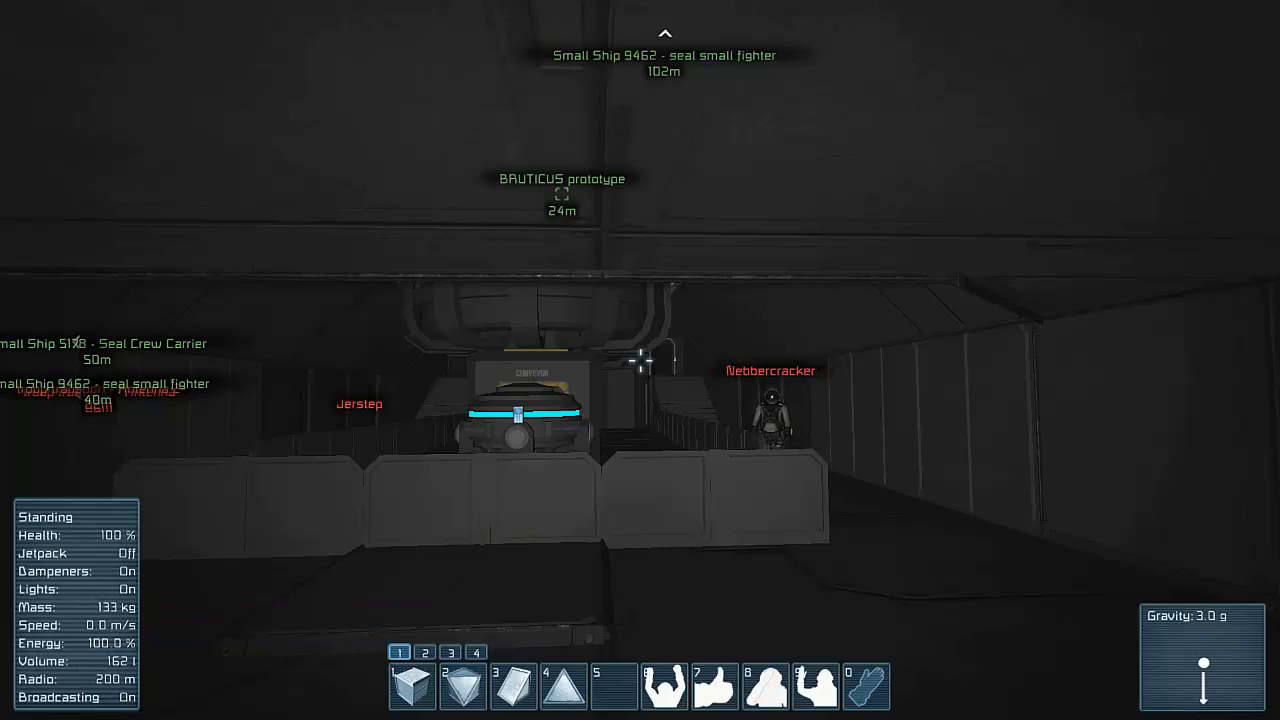
{"action": "key", "text": "w"}
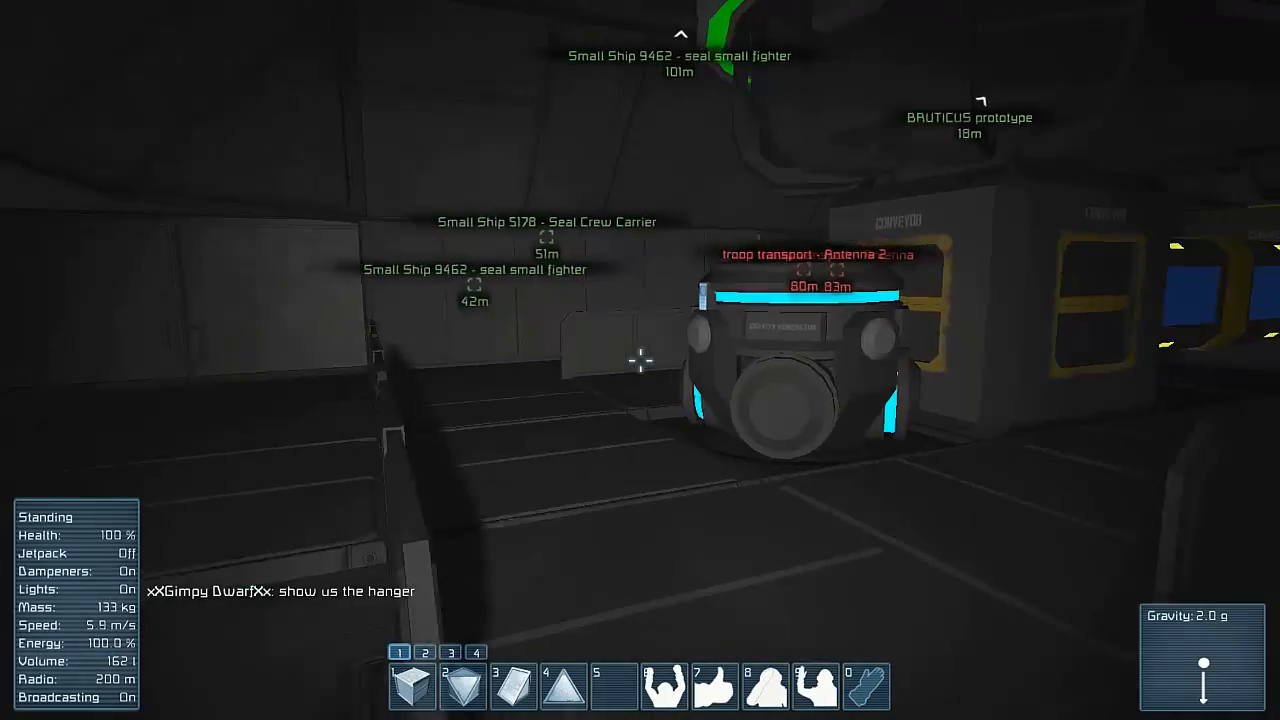
{"action": "key", "text": "w"}
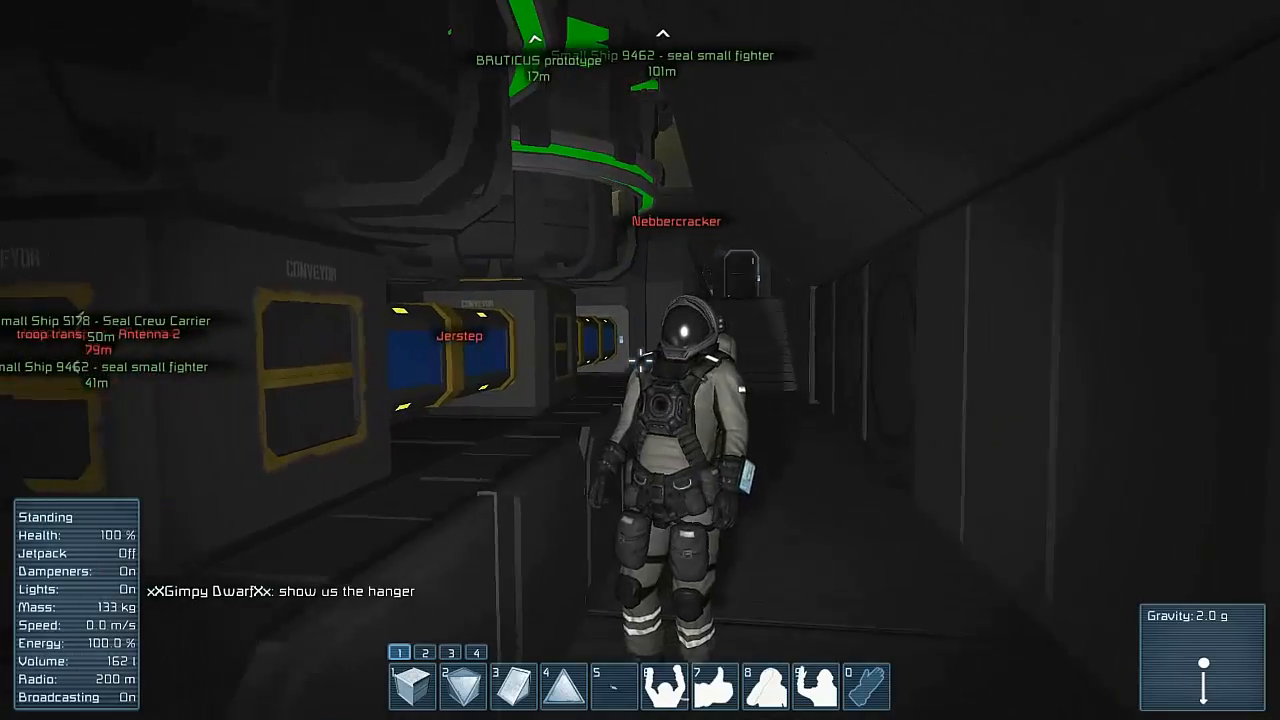
{"action": "key", "text": "v"}
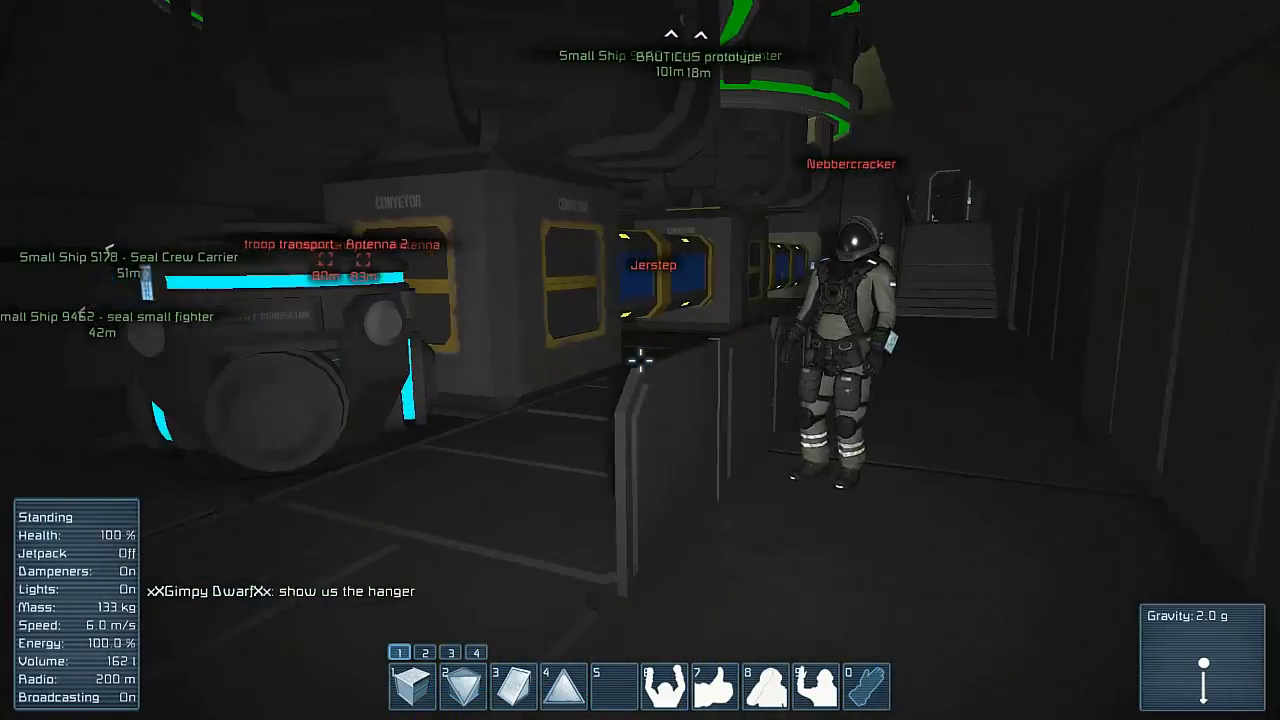
{"action": "key", "text": "w"}
{"action": "key", "text": "w"}
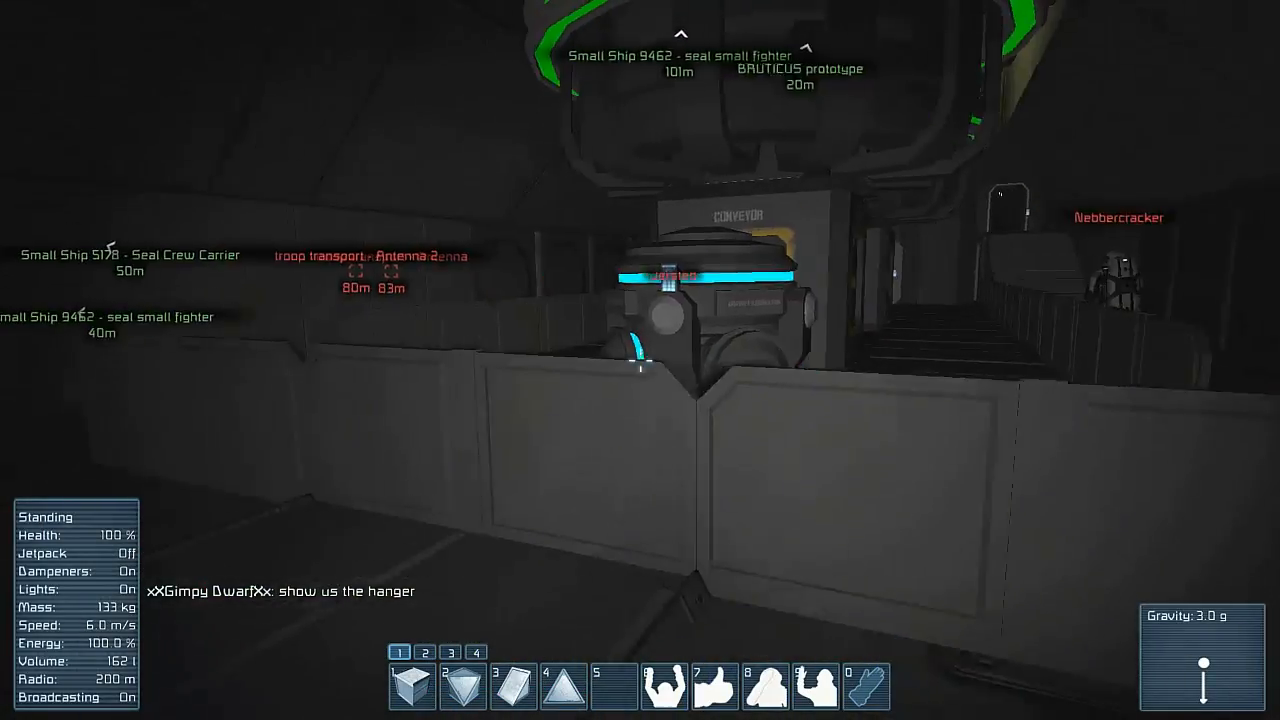
{"action": "key", "text": "w"}
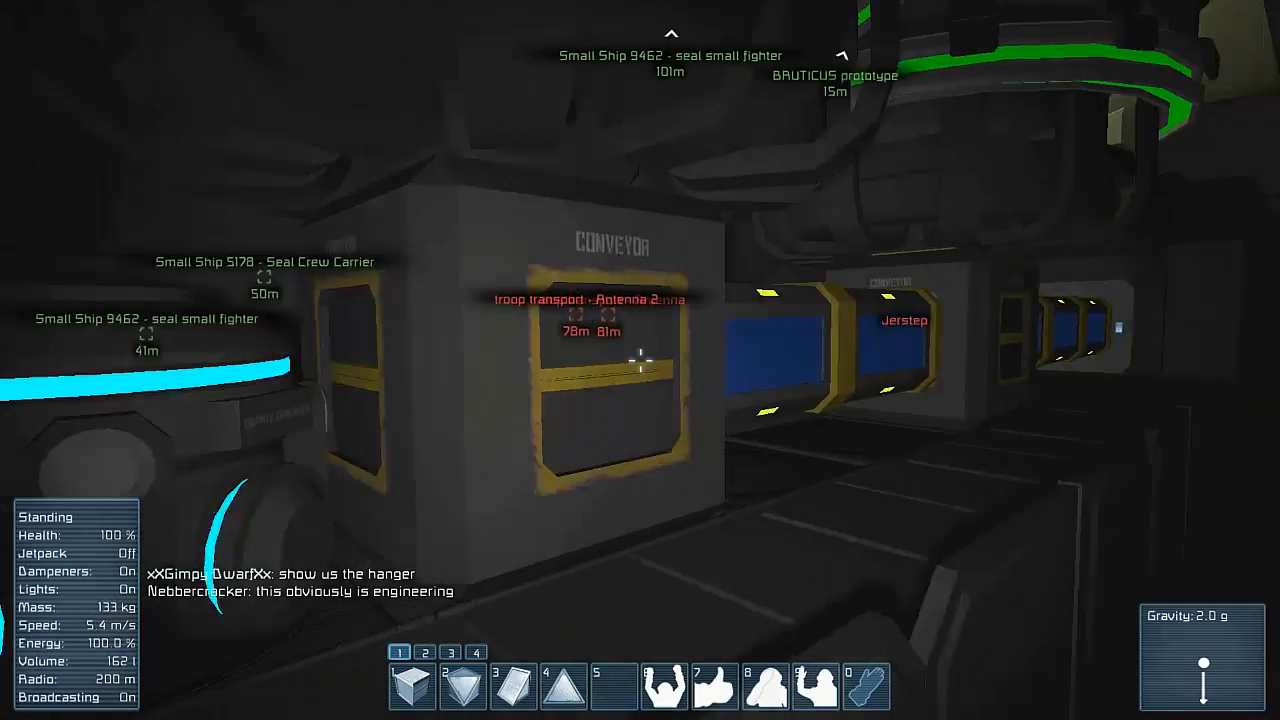
{"action": "key", "text": "w"}
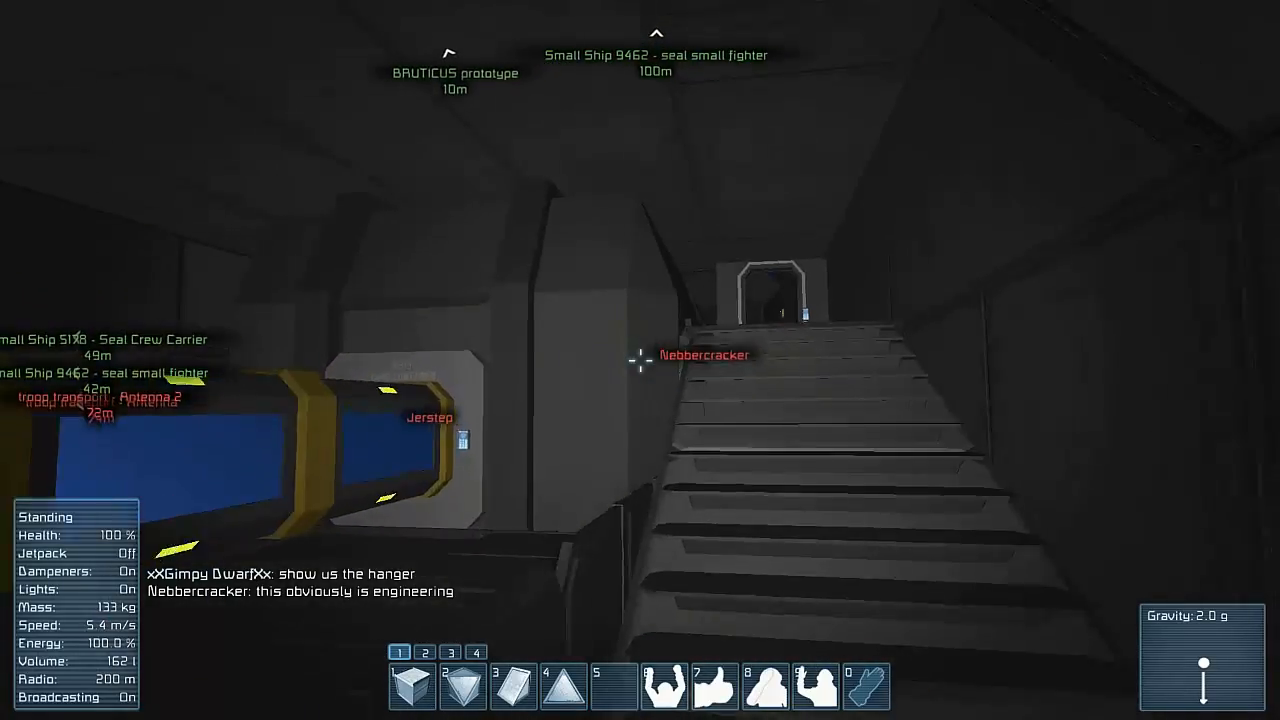
{"action": "key", "text": "w"}
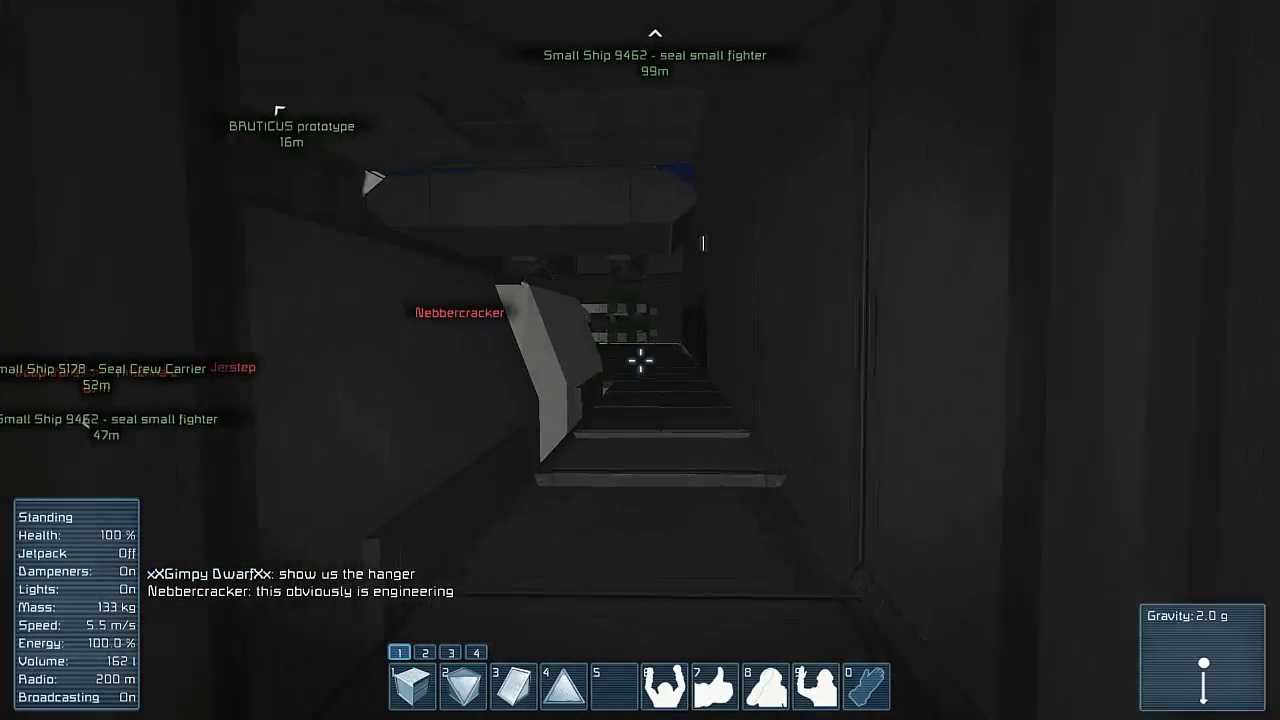
Jetpack over the green ship across the hangar and land near the other player
{"action": "key", "text": "w"}
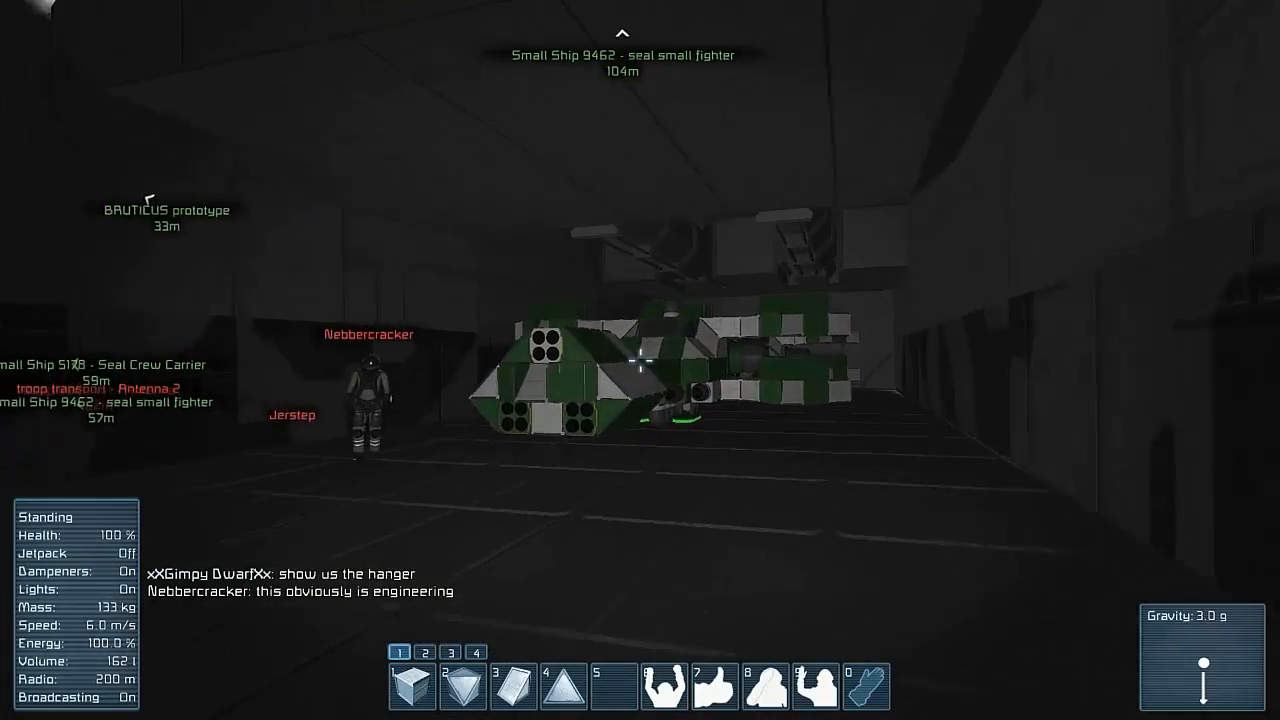
{"action": "key", "text": "x"}
{"action": "key", "text": "w"}
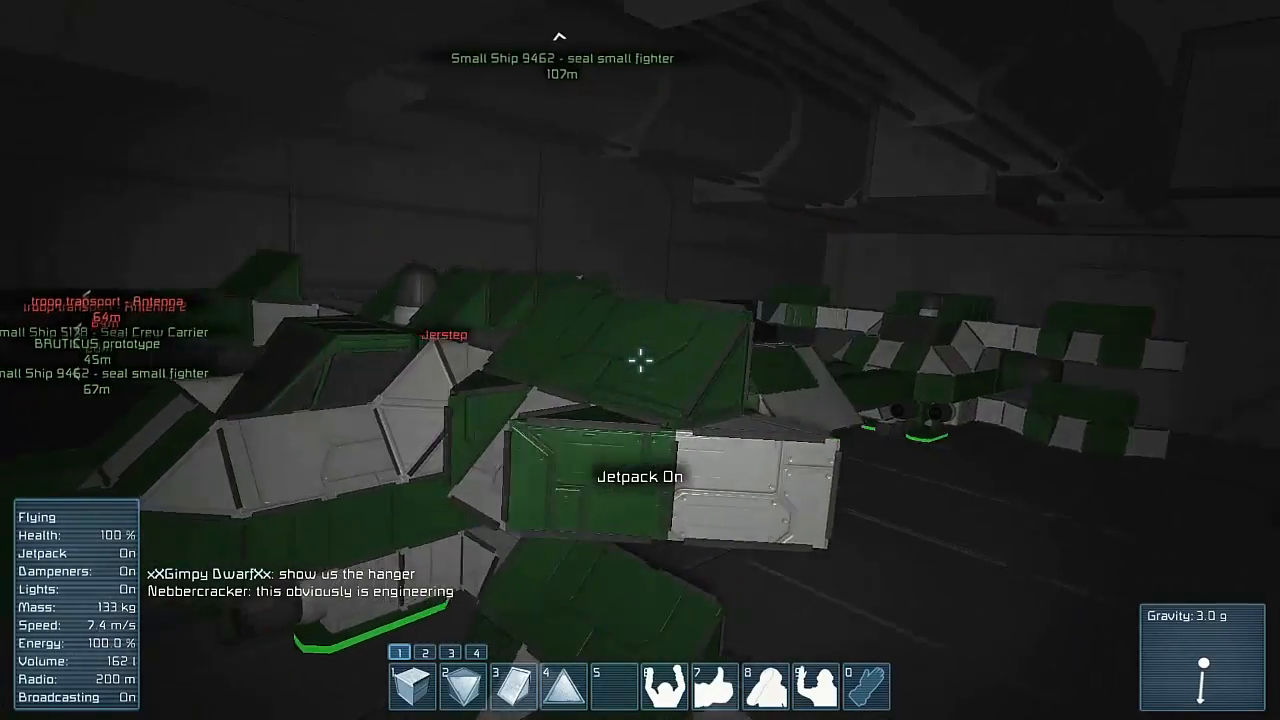
{"action": "key", "text": "w"}
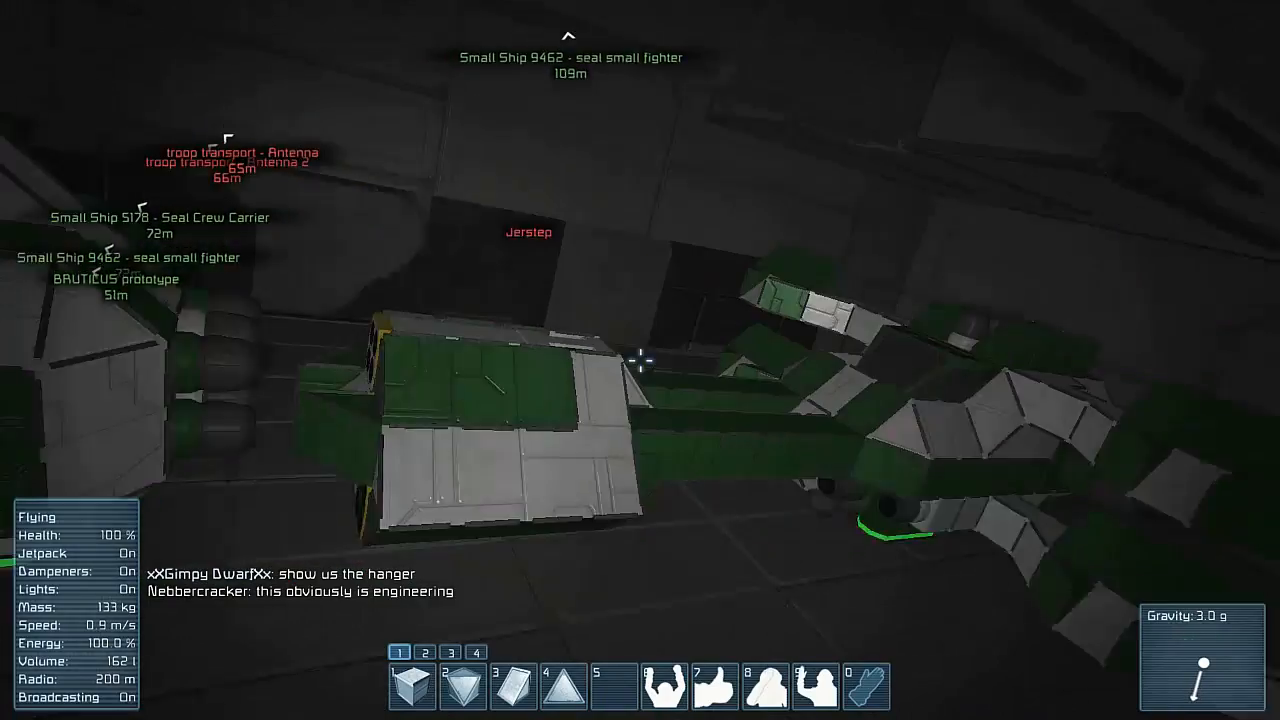
{"action": "key", "text": "w"}
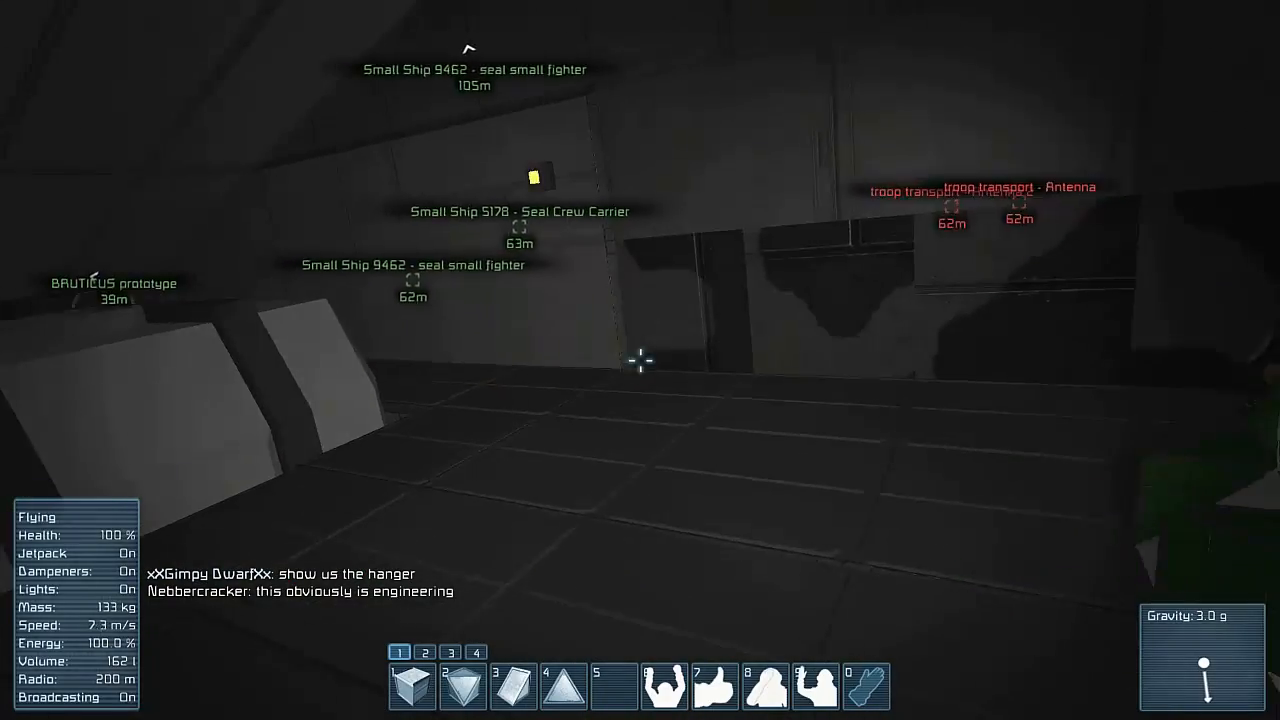
{"action": "key", "text": "w"}
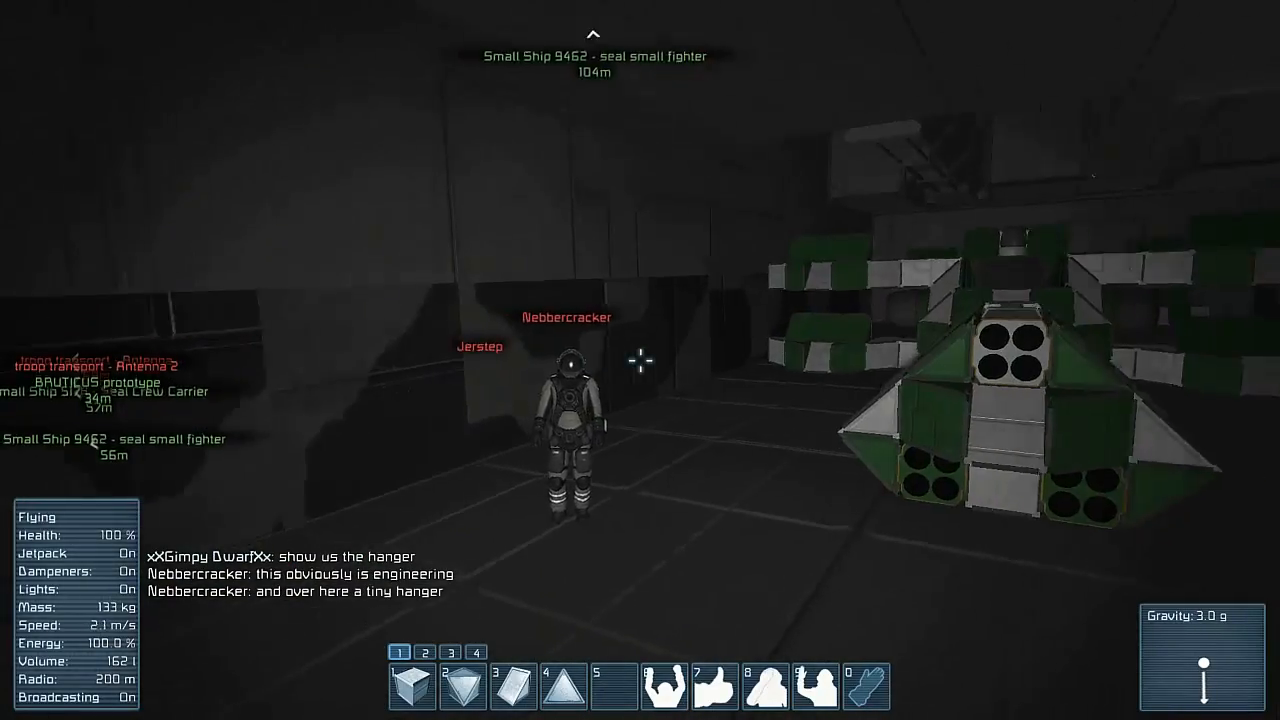
{"action": "key", "text": "x"}
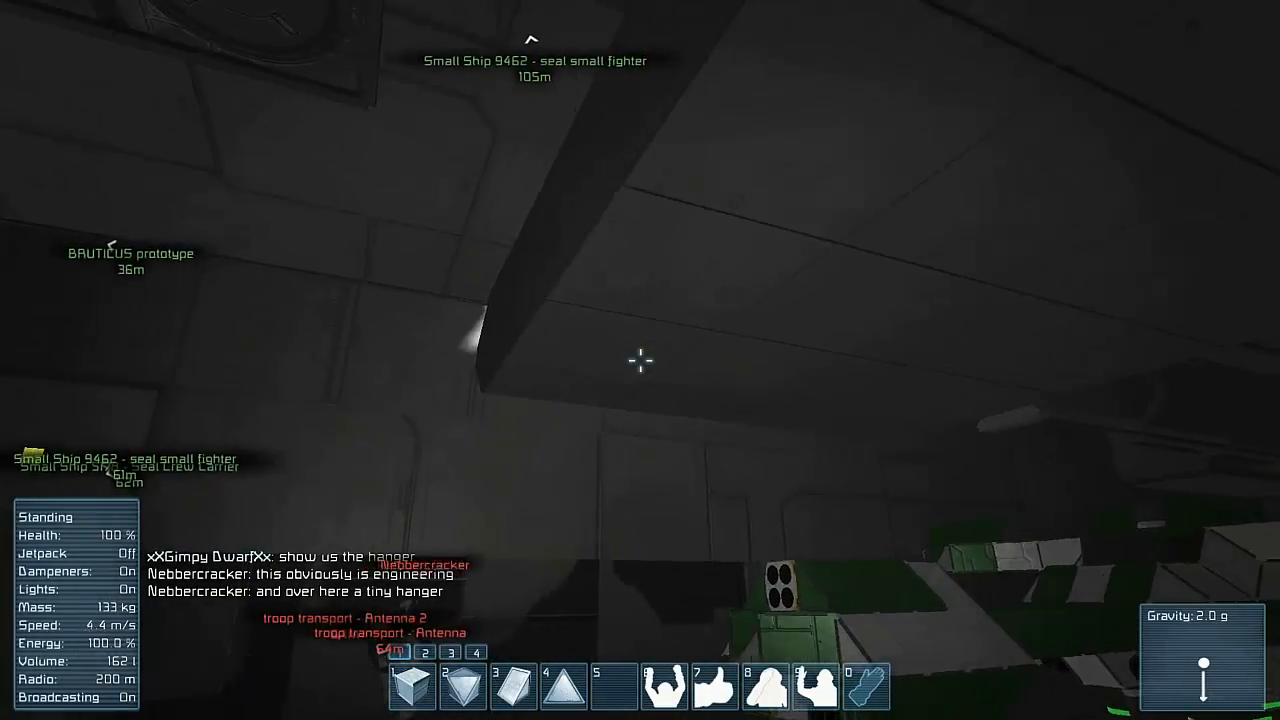
Look over the hangar ceiling and wall panel, then head back toward the green ship
{"action": "left_click_drag", "start_coordinate": [640, 360], "coordinate": [640, 500]}
{"action": "left_click_drag", "start_coordinate": [640, 360], "coordinate": [640, 260]}
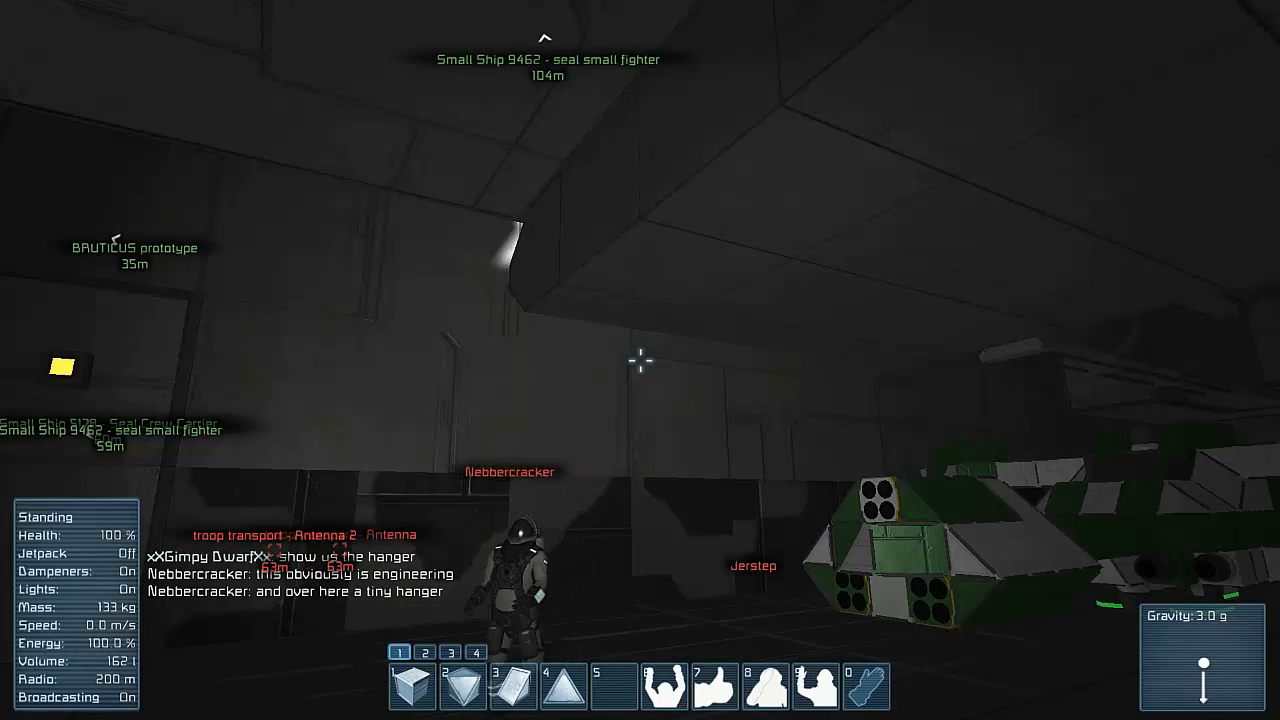
{"action": "left_click_drag", "start_coordinate": [640, 360], "coordinate": [400, 360]}
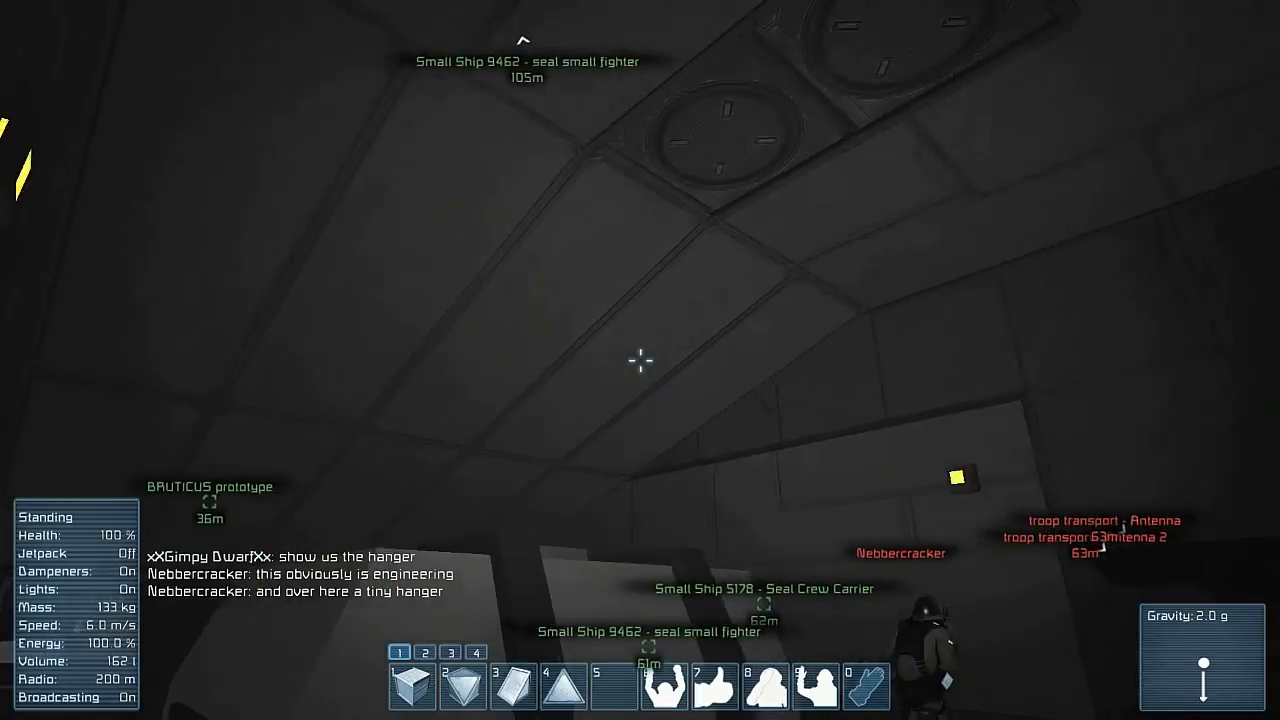
{"action": "key", "text": "w"}
{"action": "key", "text": "w"}
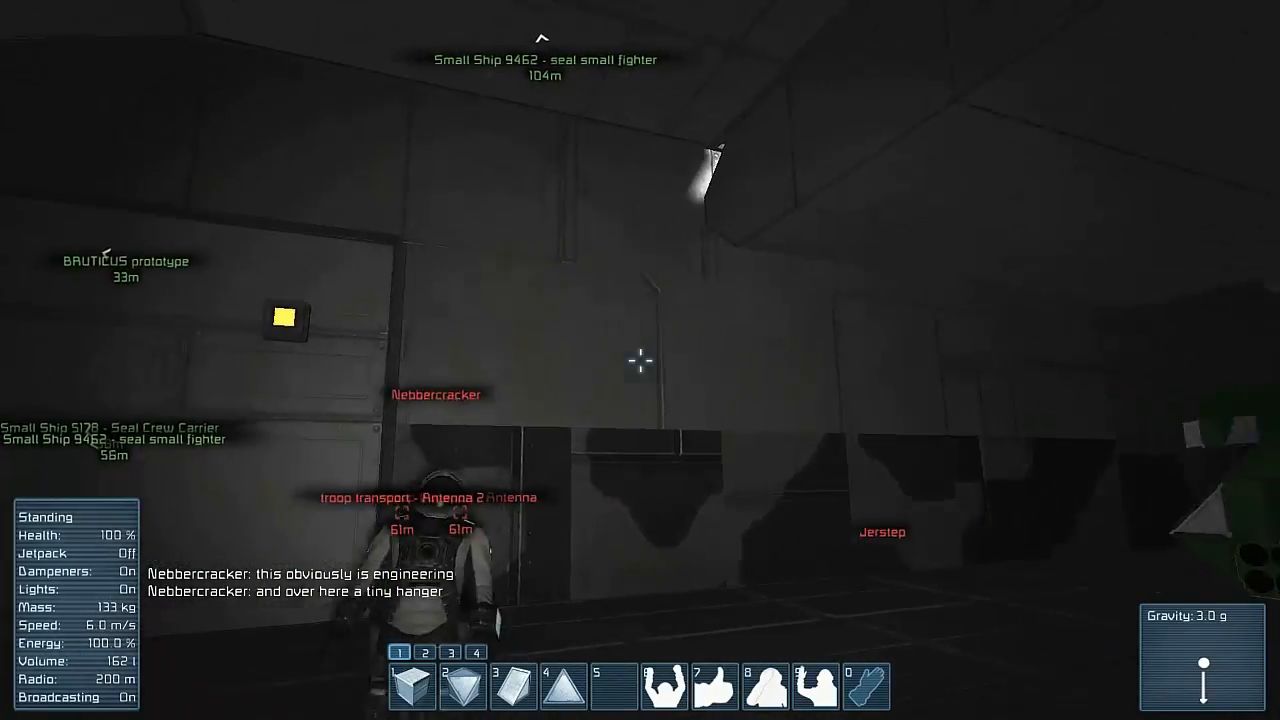
{"action": "left_click_drag", "start_coordinate": [640, 360], "coordinate": [700, 300]}
{"action": "left_click_drag", "start_coordinate": [640, 360], "coordinate": [300, 360]}
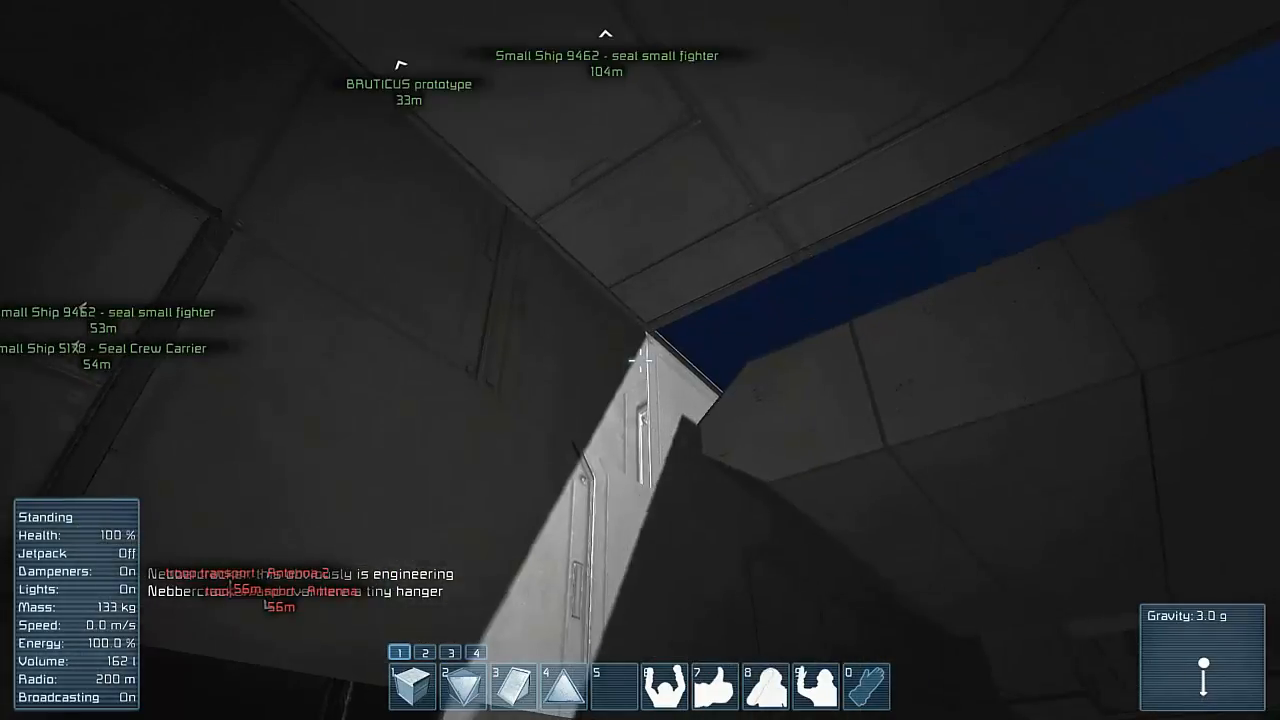
{"action": "key", "text": "w"}
Rise above the hangar to view the ship section from outside, then land and walk past the green fighter
{"action": "key", "text": "x"}
{"action": "key", "text": "x"}
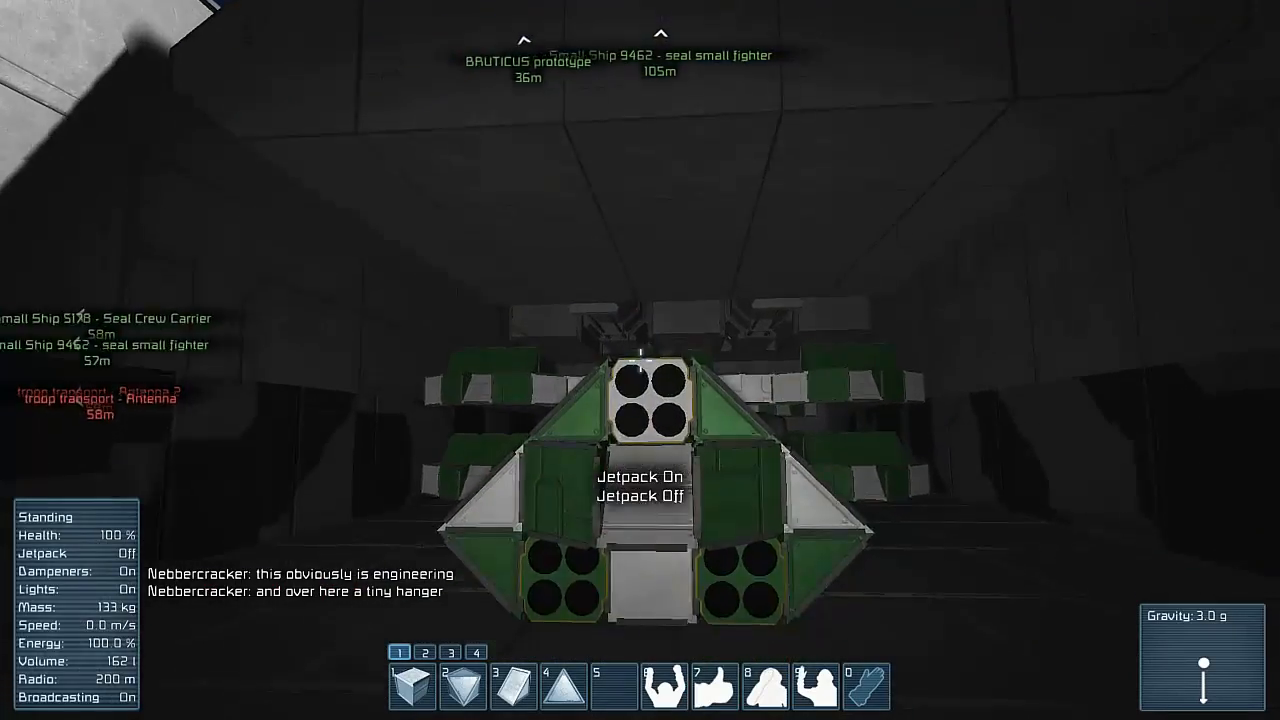
{"action": "key", "text": "x"}
{"action": "key", "text": "w"}
{"action": "key", "text": "space"}
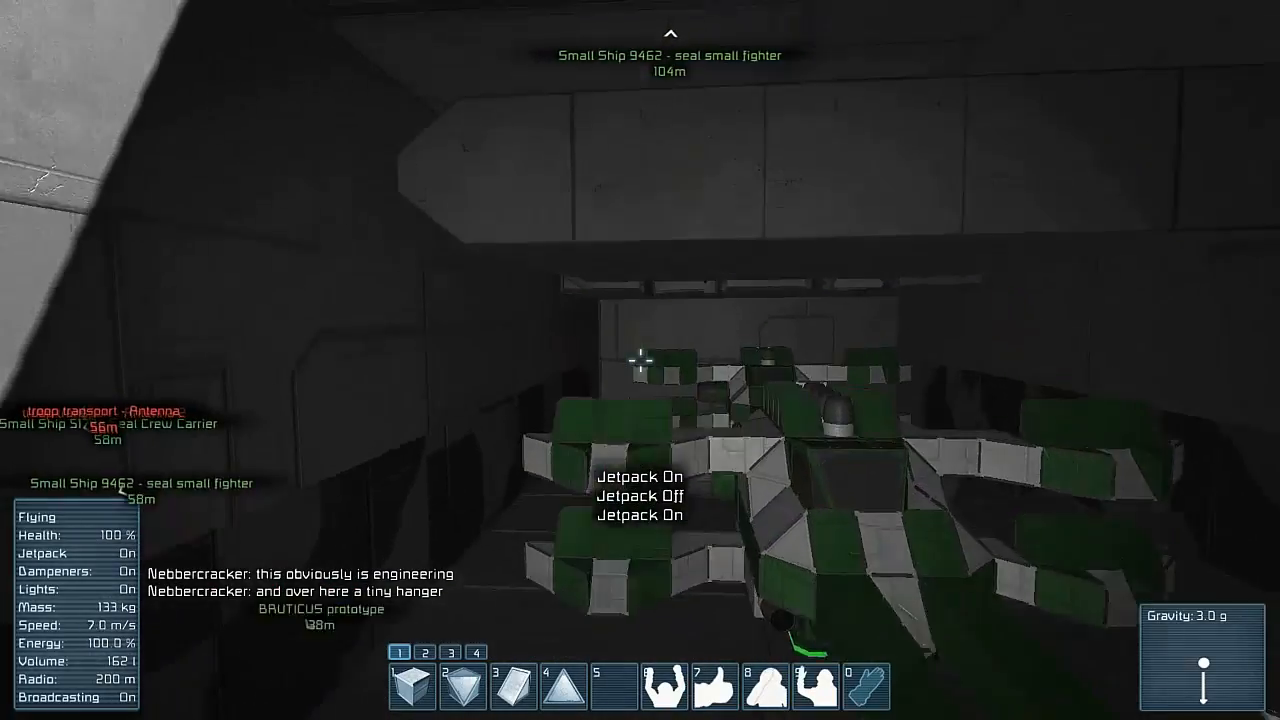
{"action": "key", "text": "w"}
{"action": "key", "text": "v"}
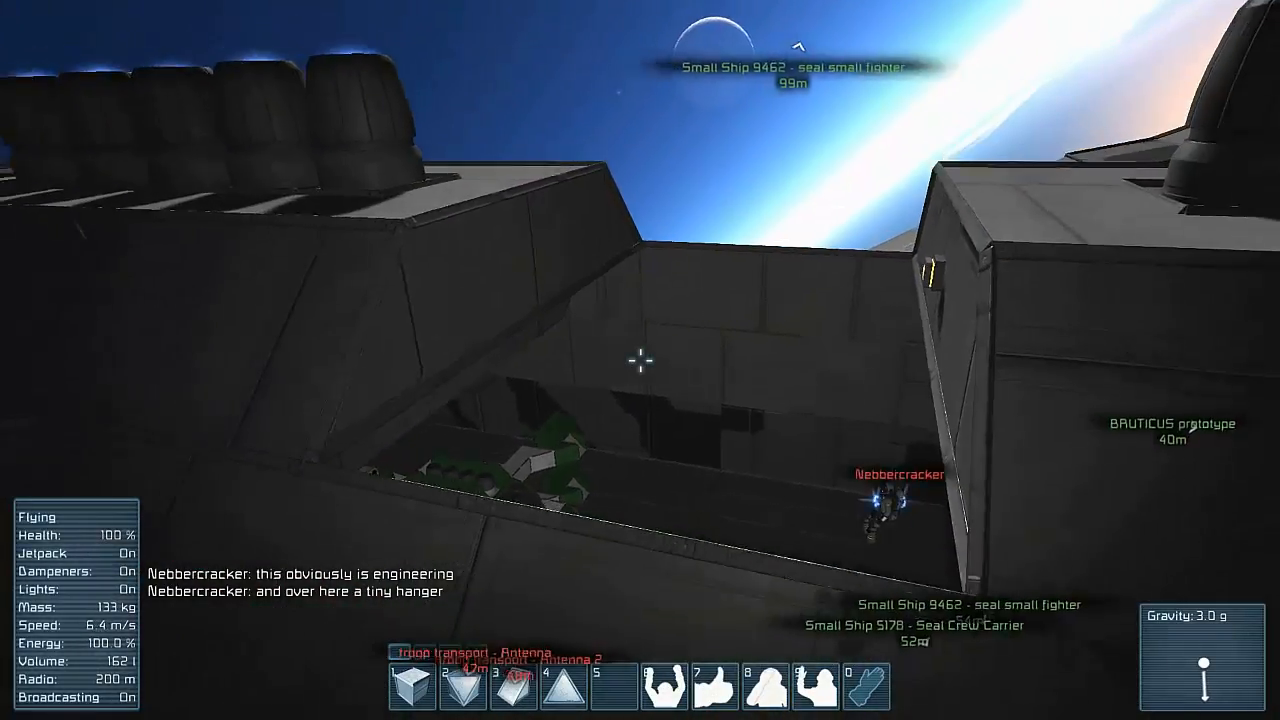
{"action": "key", "text": "s"}
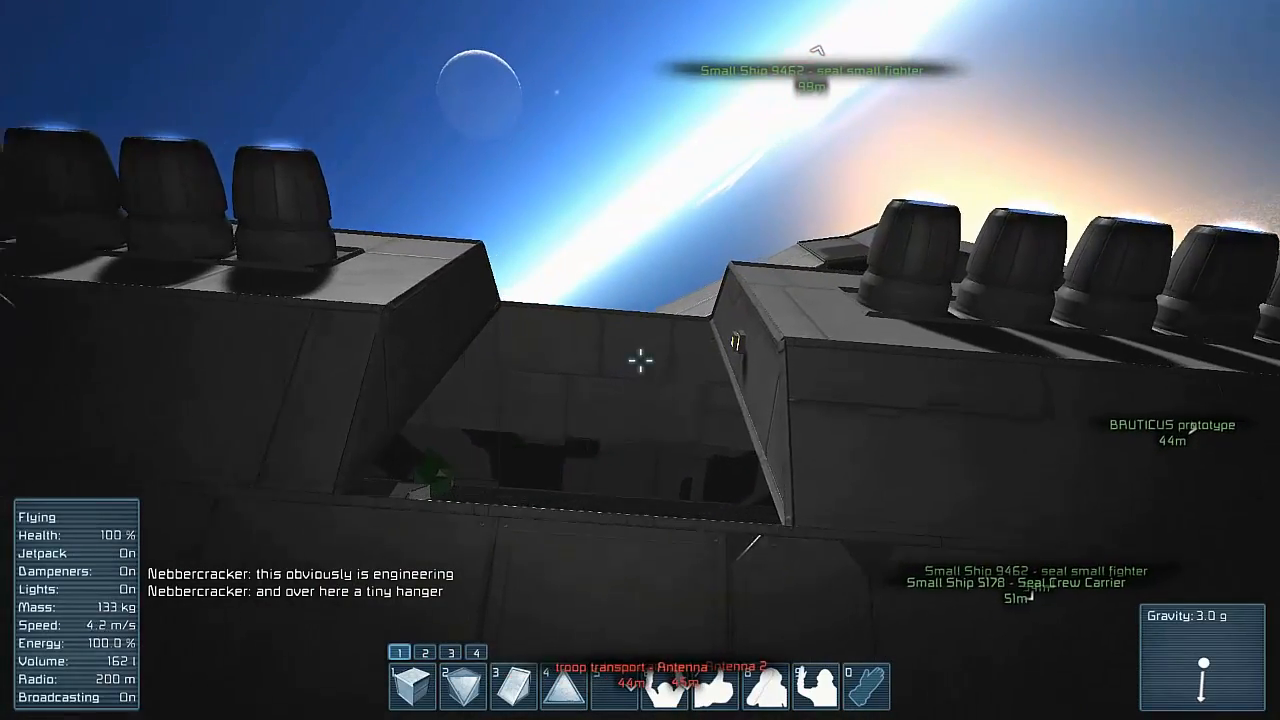
{"action": "key", "text": "v"}
{"action": "key", "text": "w"}
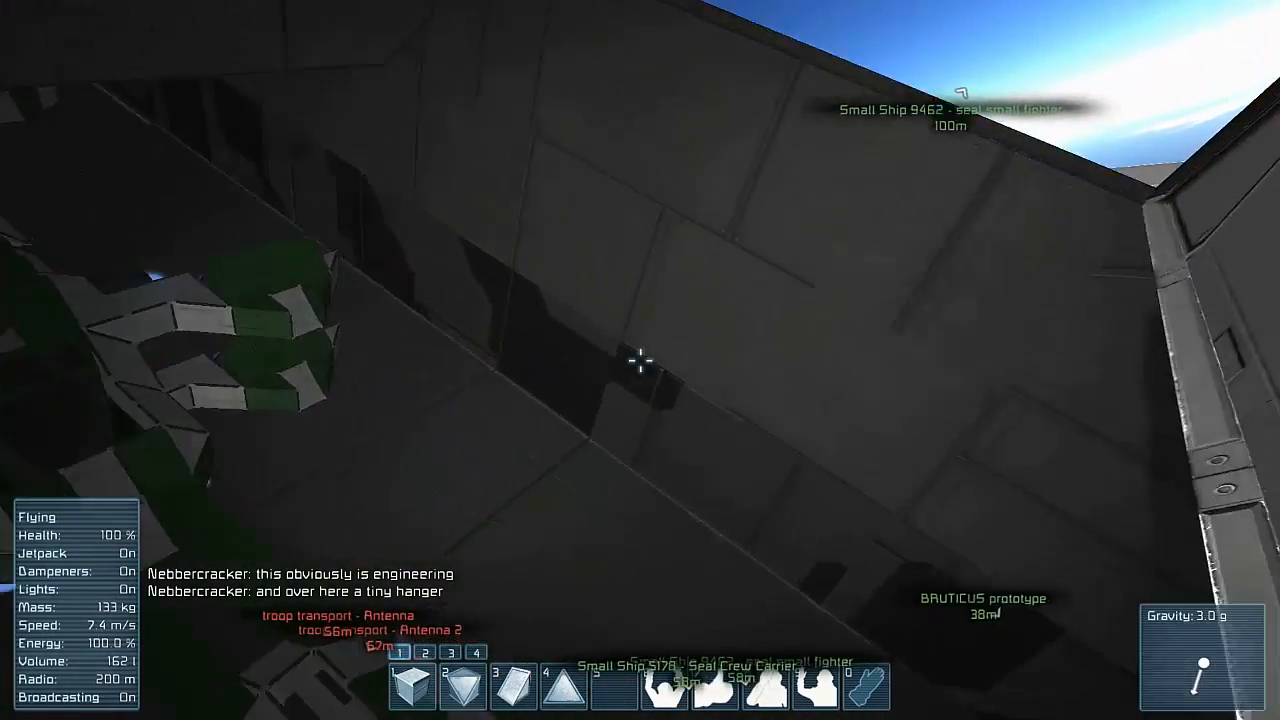
{"action": "key", "text": "x"}
{"action": "key", "text": "w"}
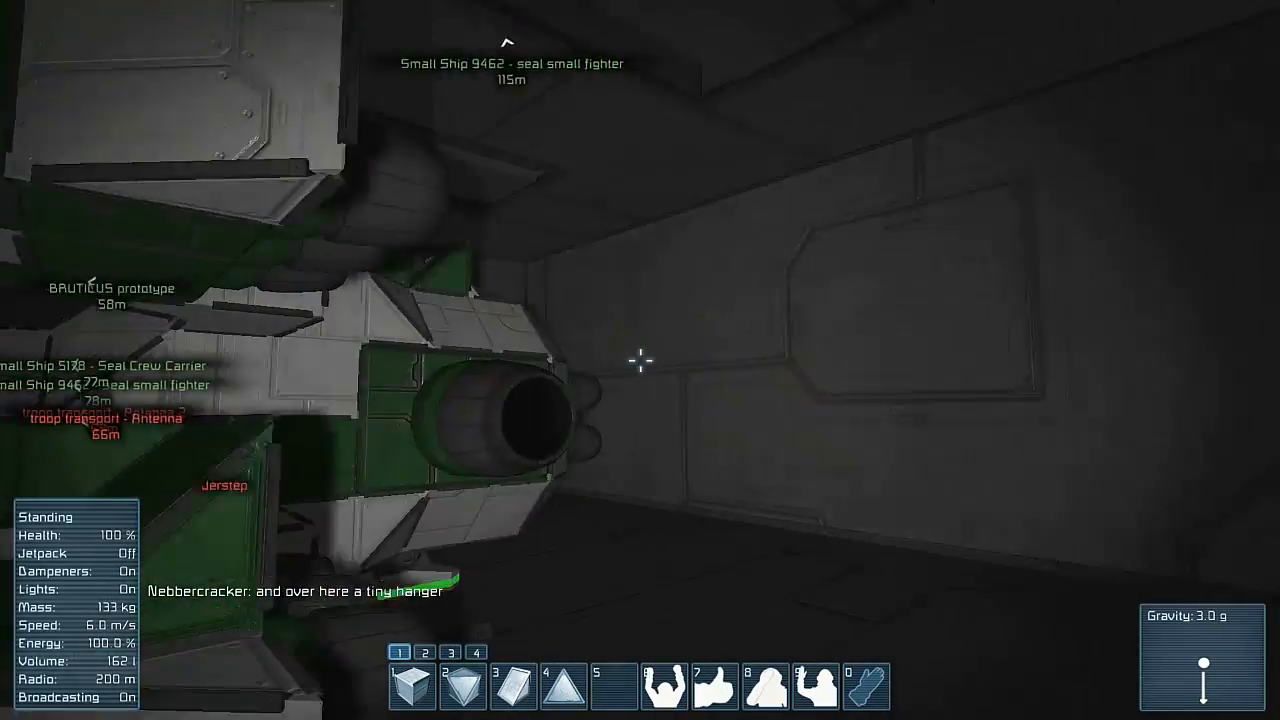
{"action": "key", "text": "w"}
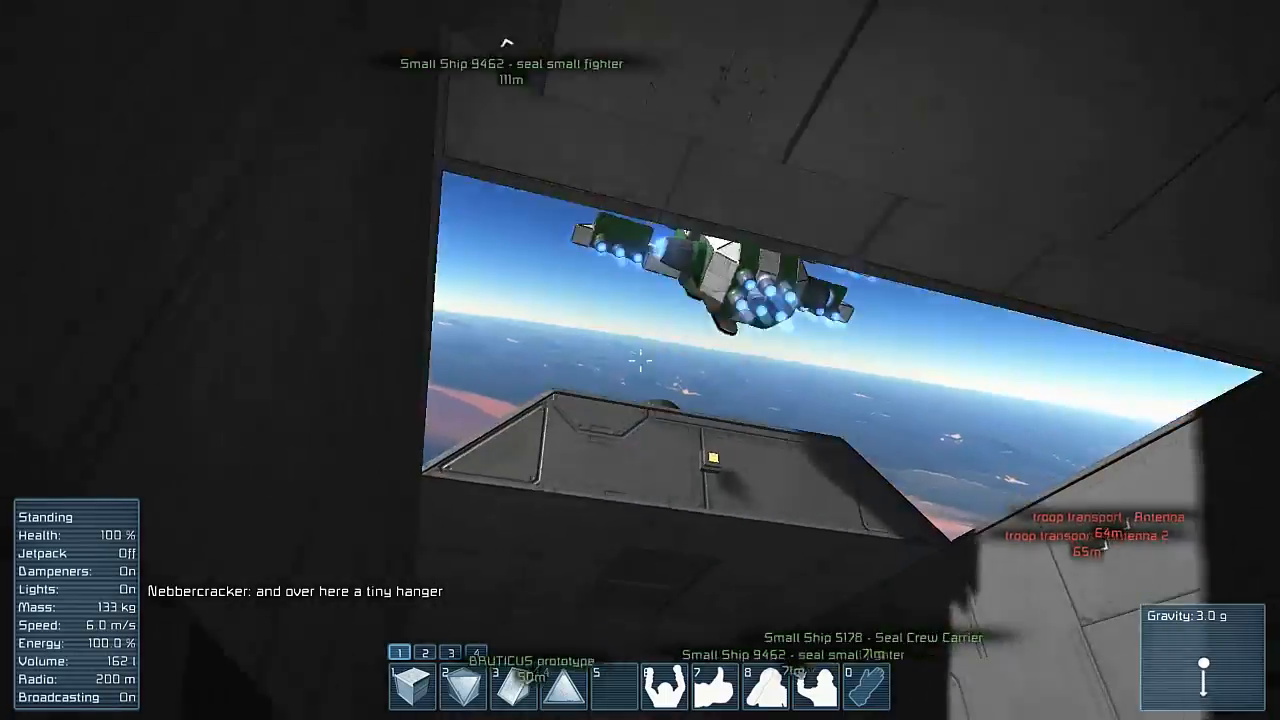
Jetpack out of the hangar and survey the ship platform and the large green ship overhead
{"action": "key", "text": "x"}
{"action": "key", "text": "w"}
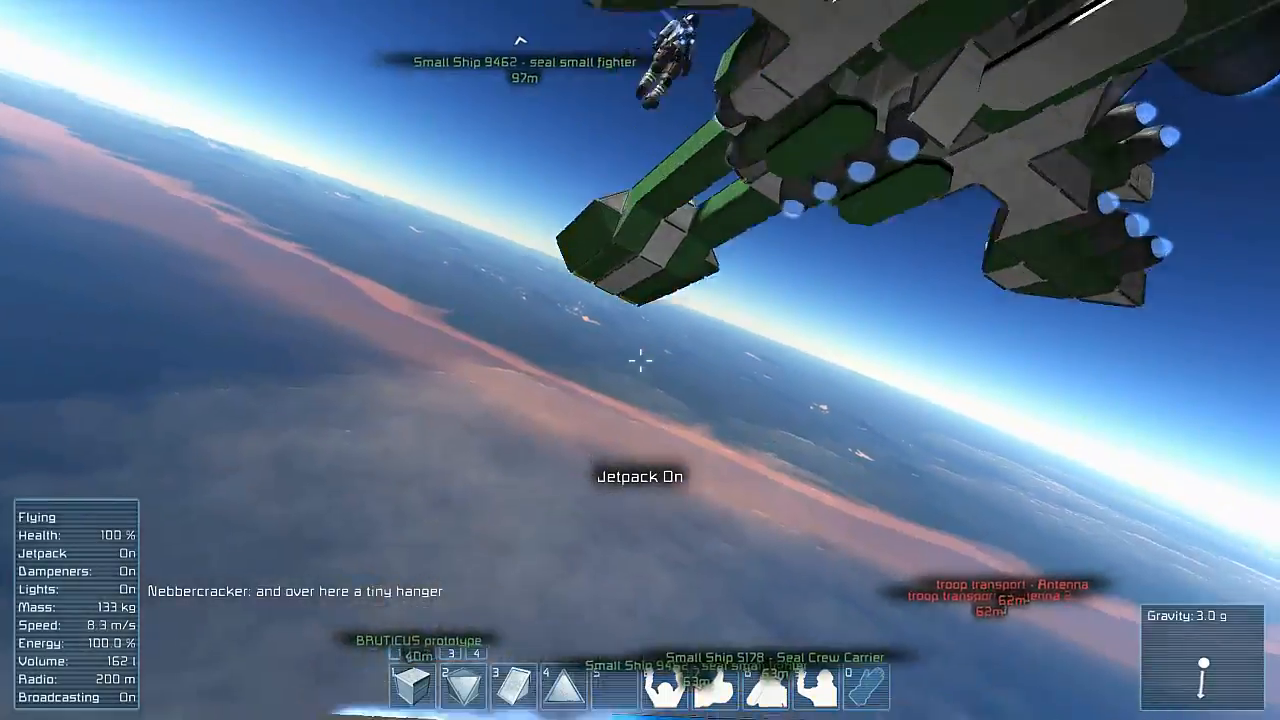
{"action": "key", "text": "w"}
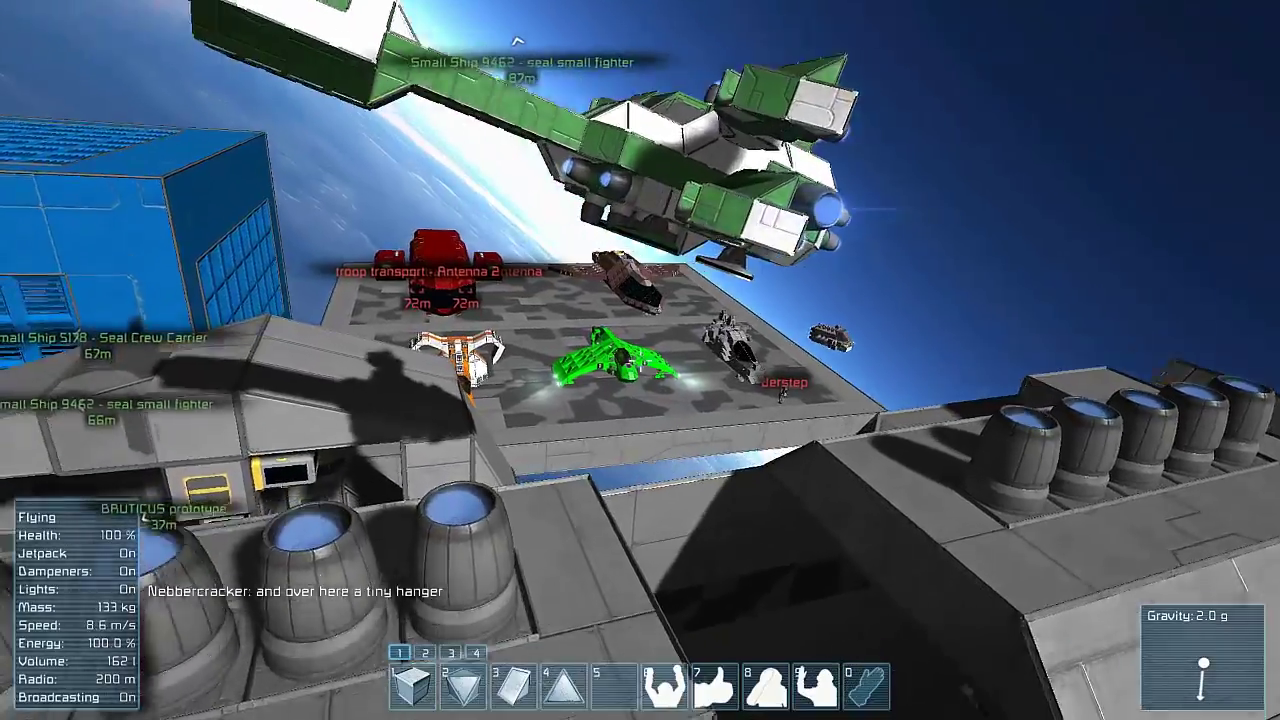
{"action": "left_click_drag", "start_coordinate": [640, 360], "coordinate": [640, 200]}
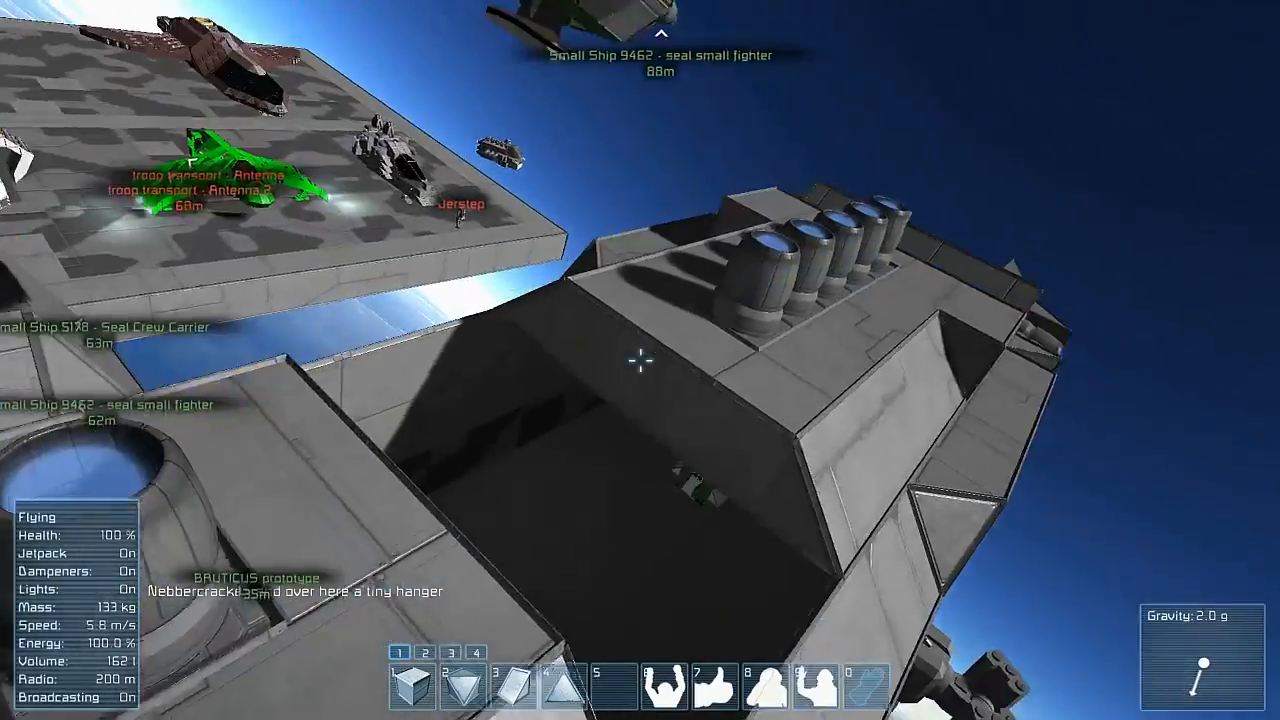
{"action": "key", "text": "w"}
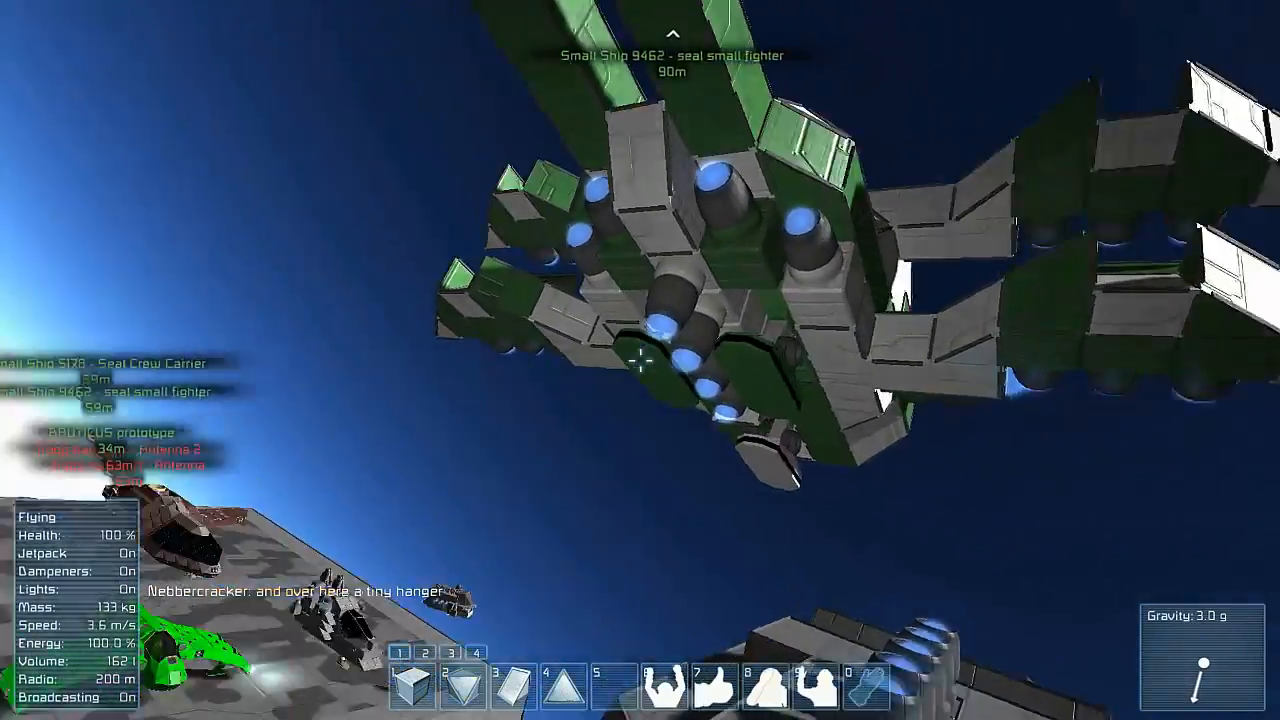
{"action": "key", "text": "s"}
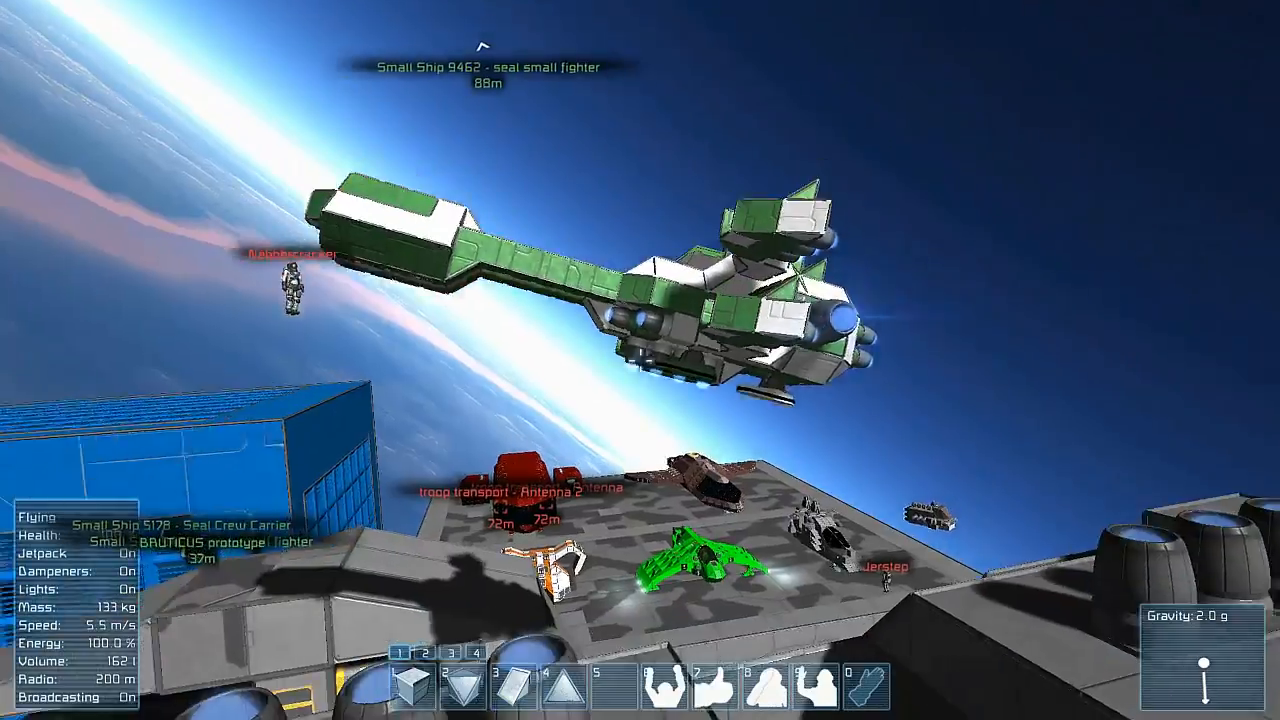
{"action": "key", "text": "s"}
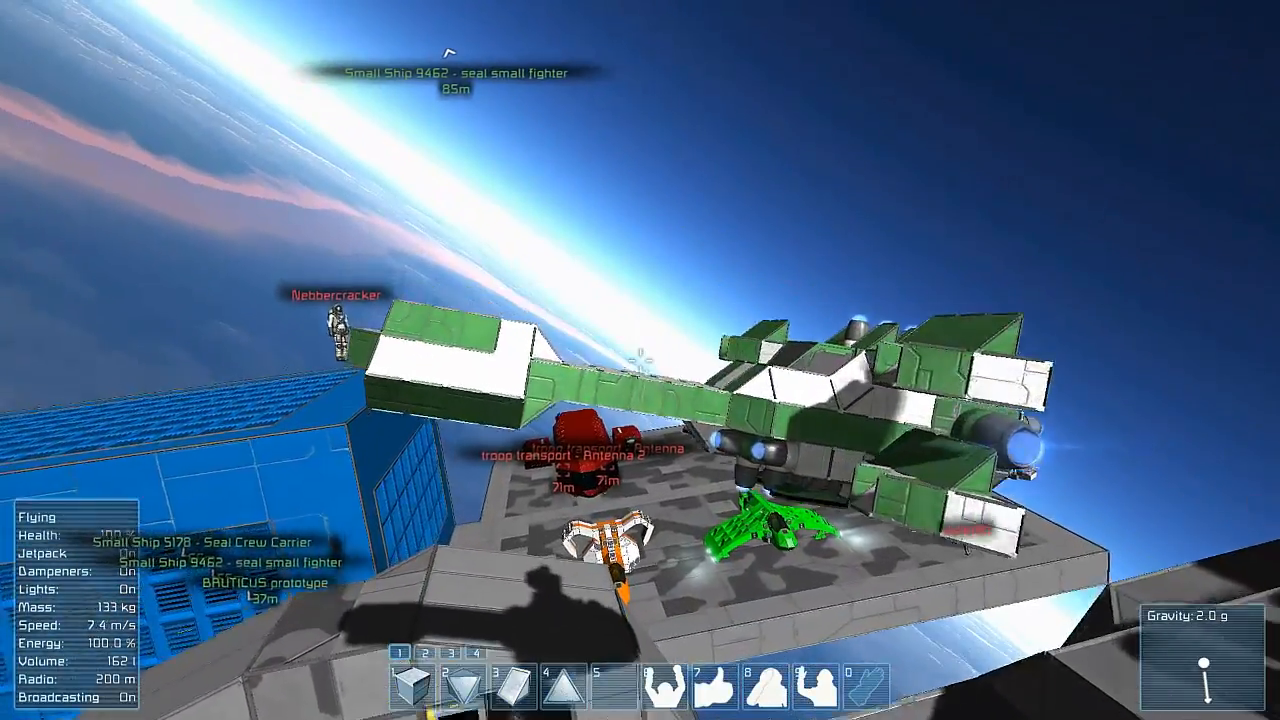
{"action": "key", "text": "space"}
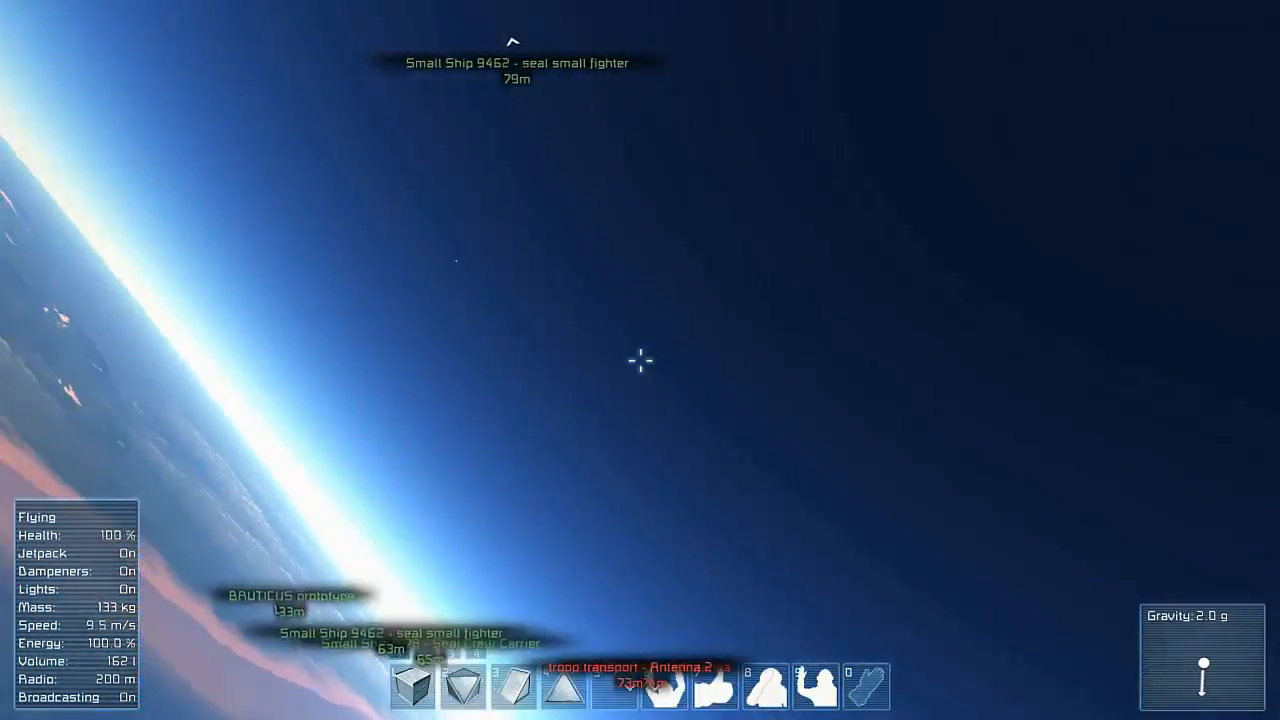
{"action": "key", "text": "space"}
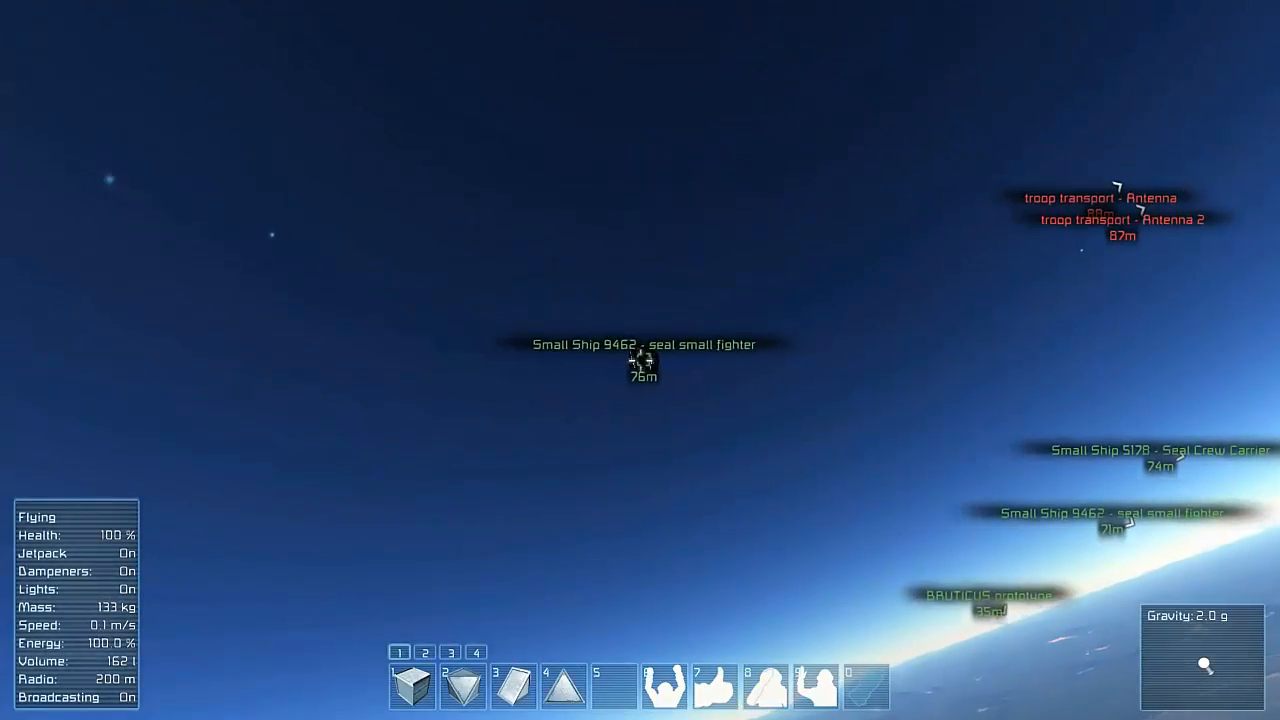
Confirm the pop-up prompt with Yes and fly back toward the carrier
{"action": "key", "text": "ctrl+x"}
{"action": "left_click", "coordinate": [545, 430]}
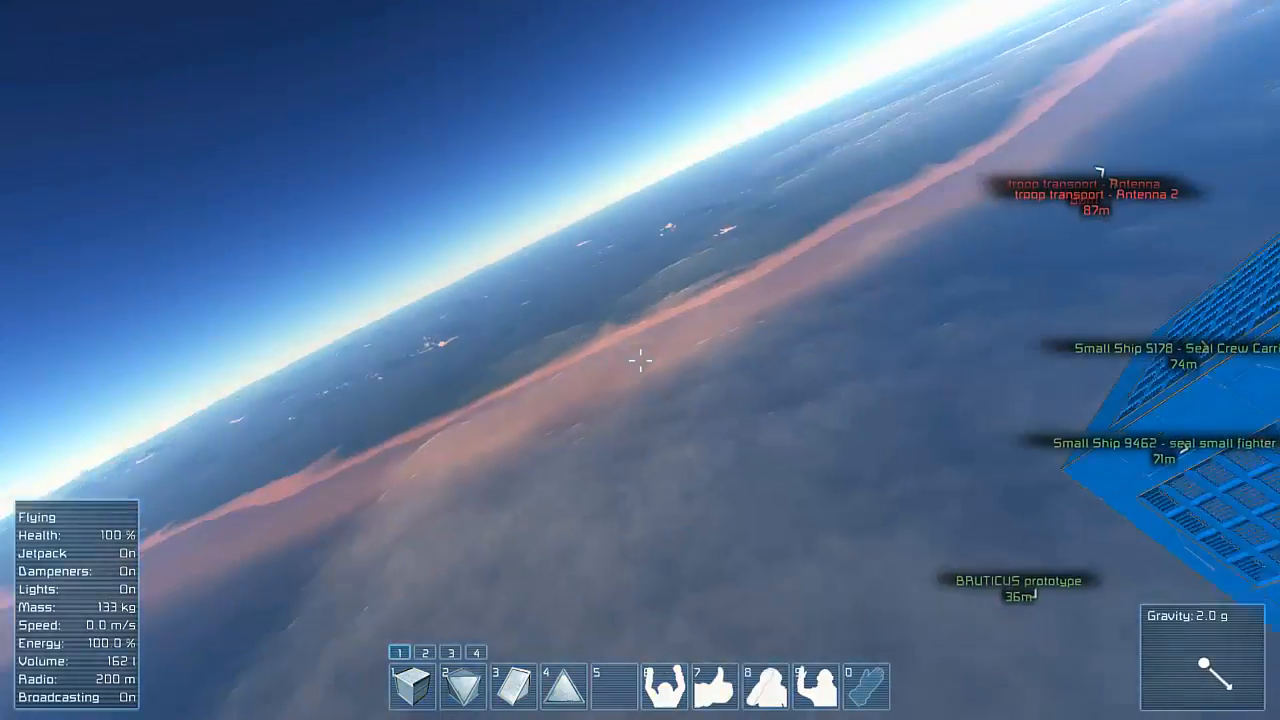
{"action": "key", "text": "s"}
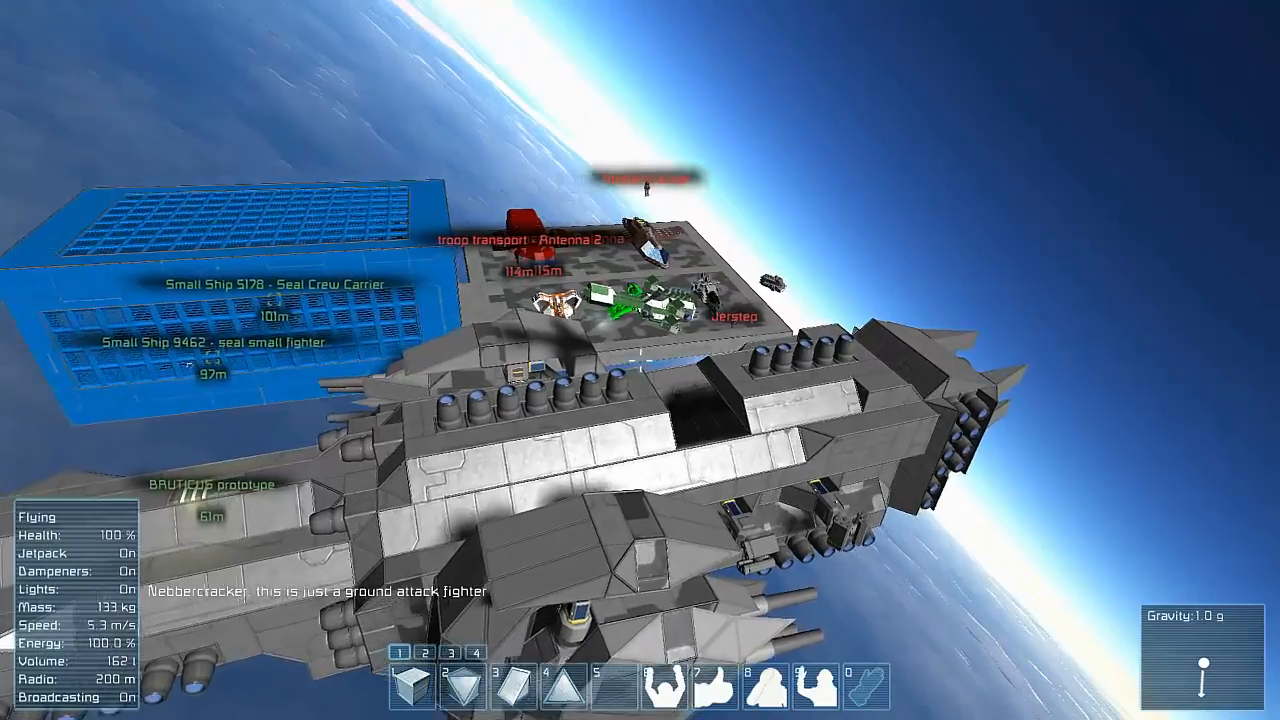
Board the green fighter's cockpit and thrust it off the platform in third-person view
{"action": "key", "text": "w"}
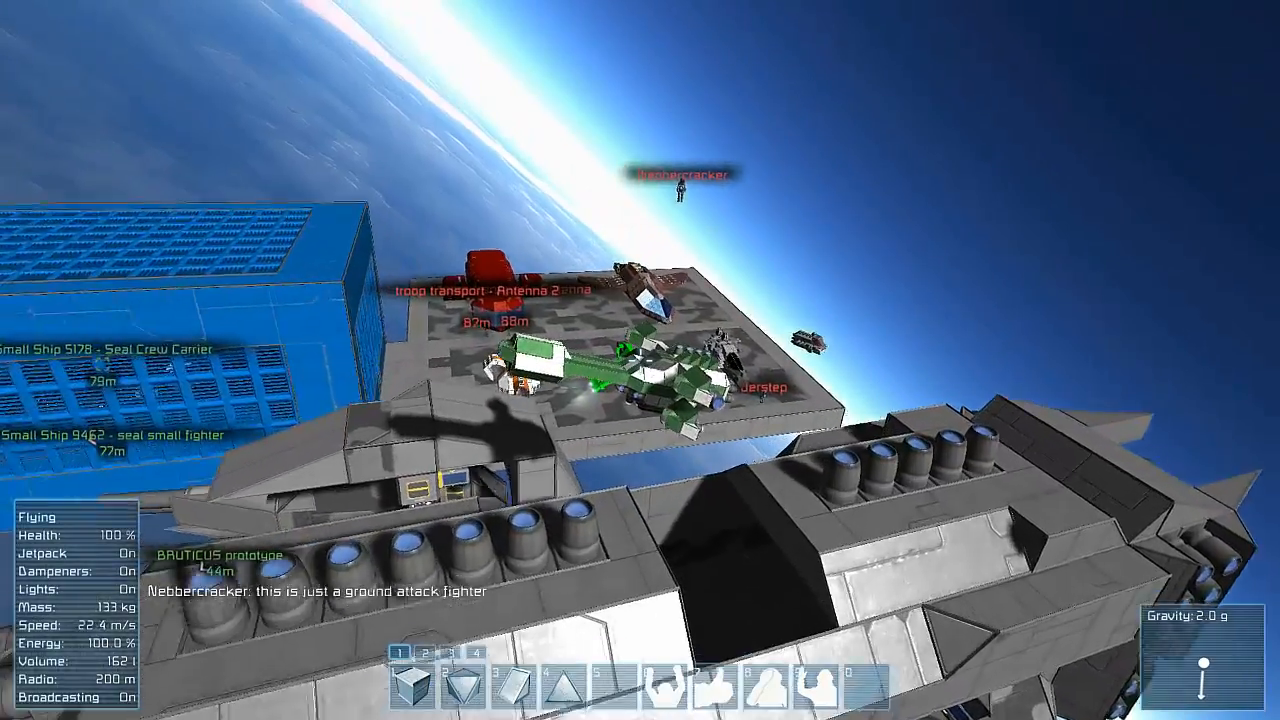
{"action": "key", "text": "f"}
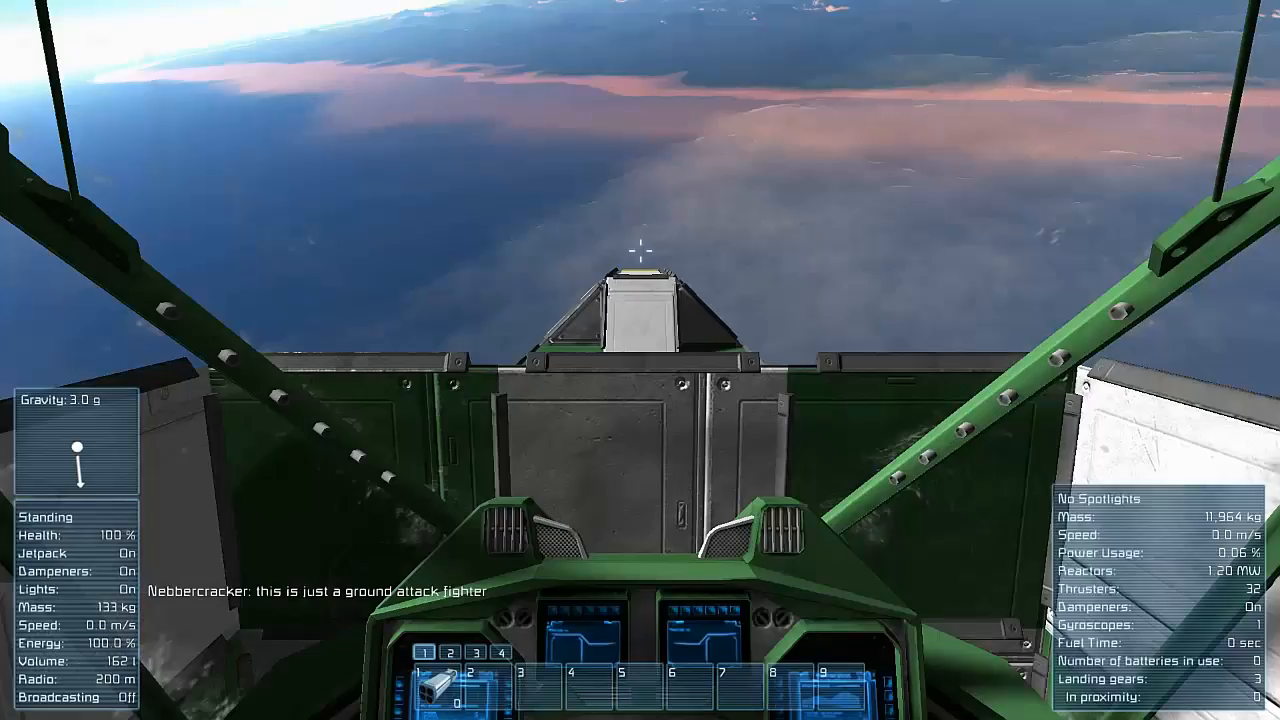
{"action": "key", "text": "v"}
{"action": "key", "text": "w"}
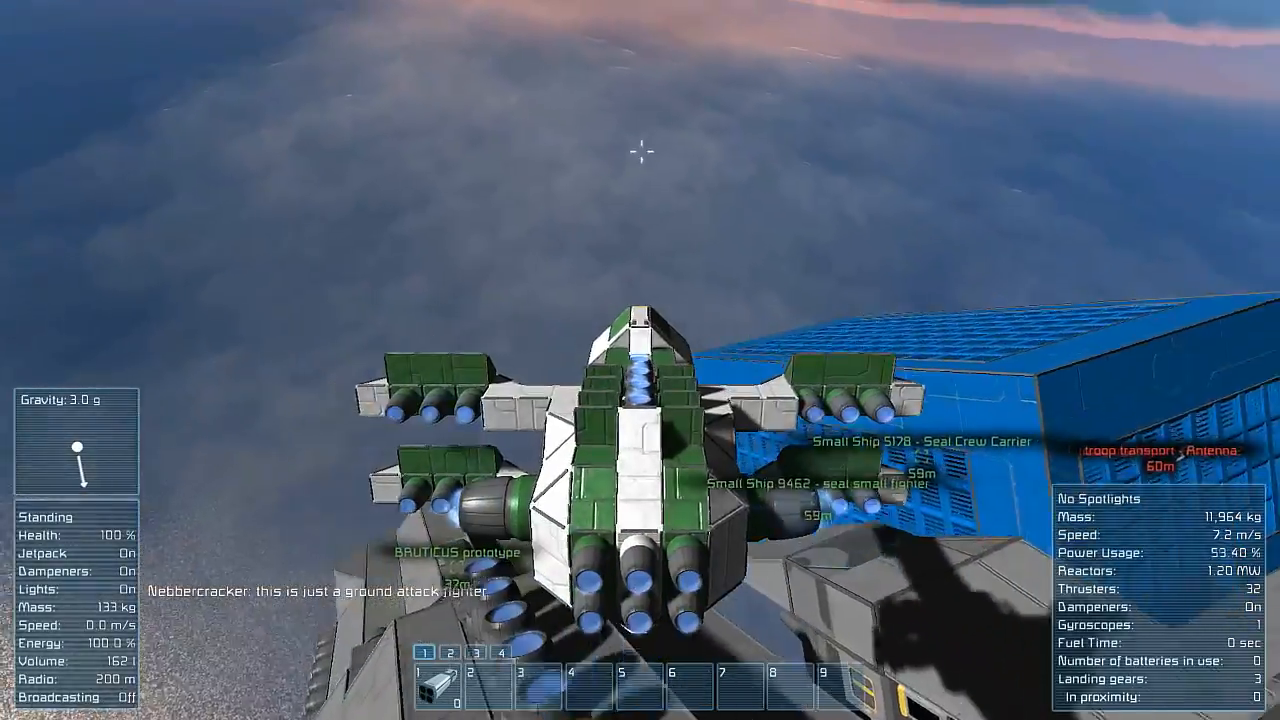
{"action": "key", "text": "w"}
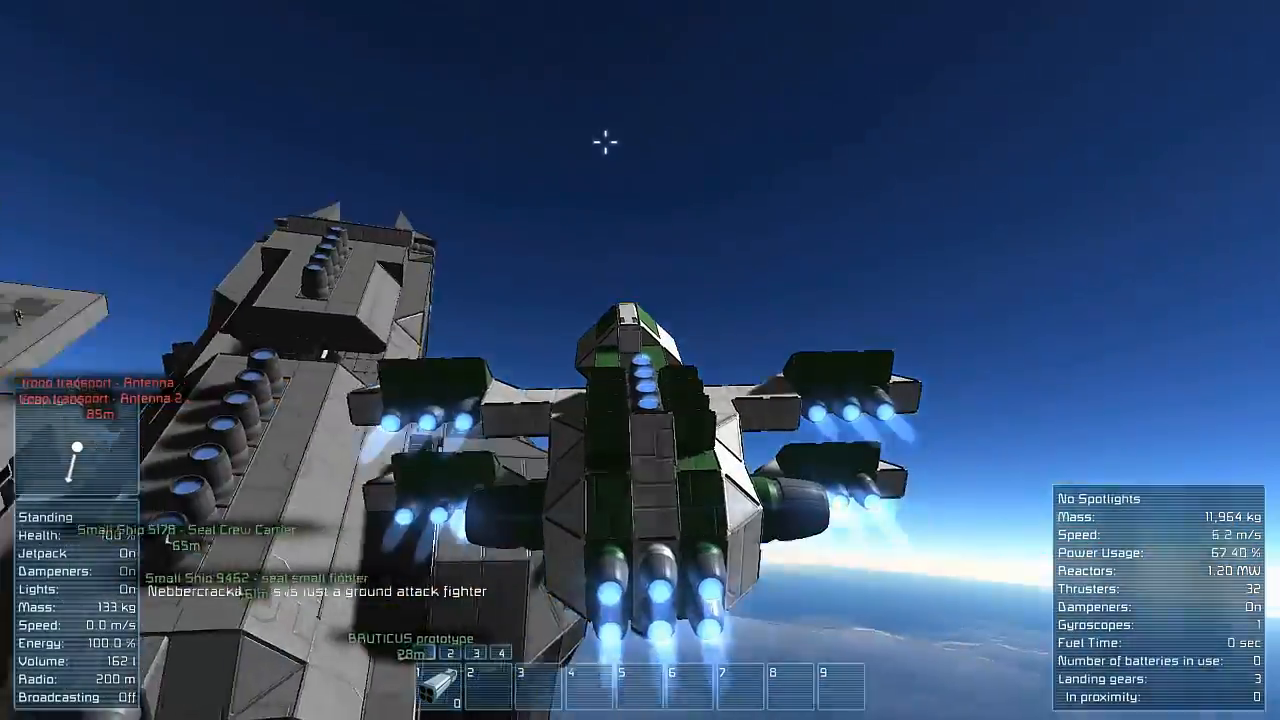
Bail out of the fighter, return to first person and enable inertia dampeners
{"action": "key", "text": "f"}
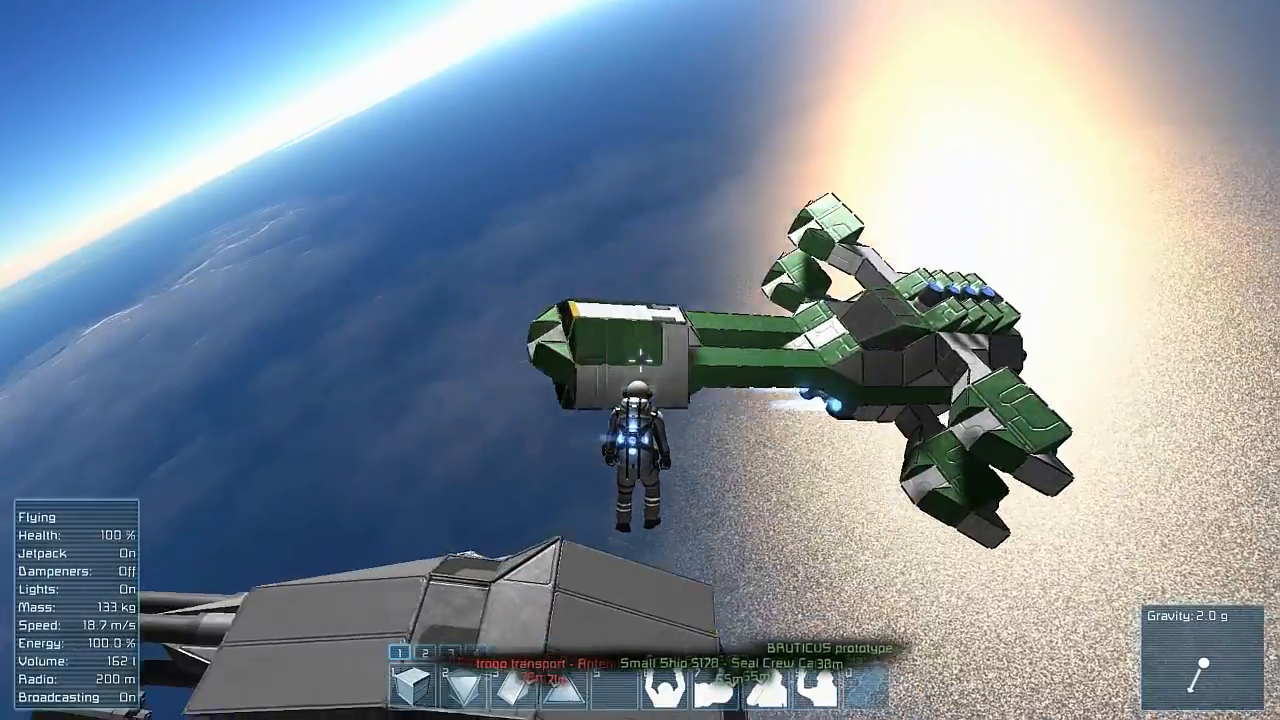
{"action": "key", "text": "v"}
{"action": "key", "text": "z"}
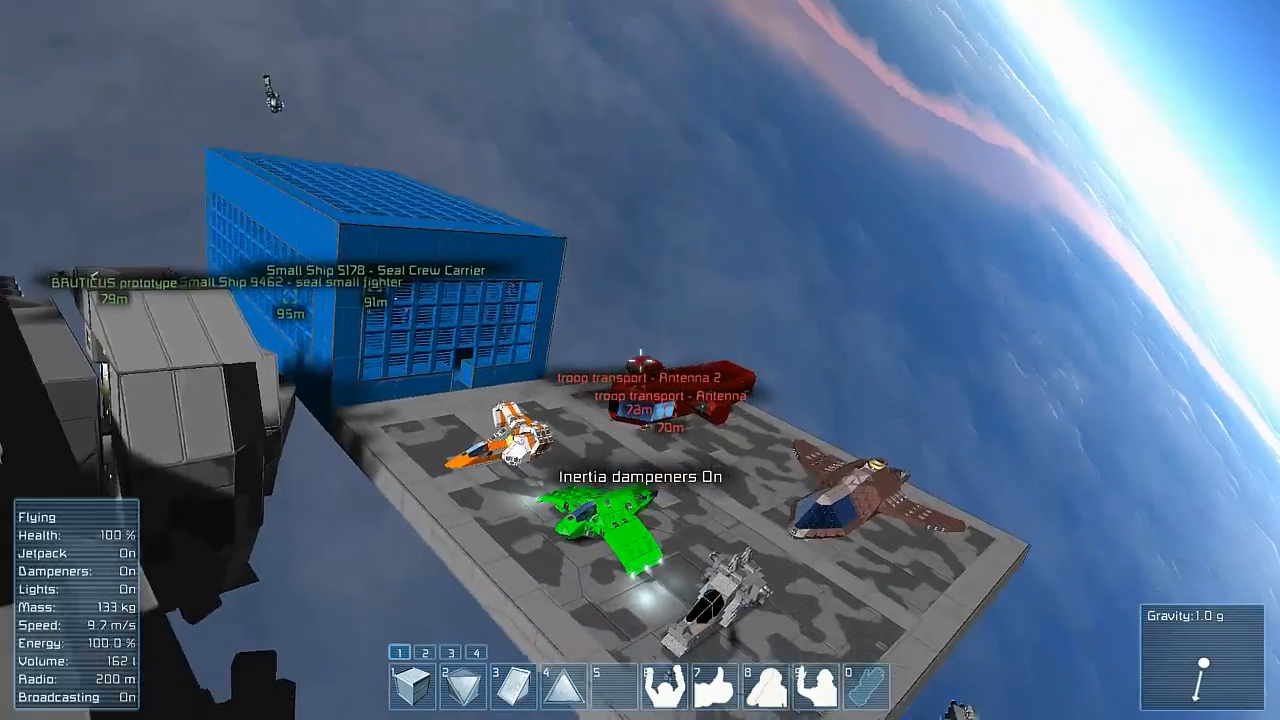
Post 'thankyou for building' in server chat and pull away to show the whole carrier
{"action": "key", "text": "w"}
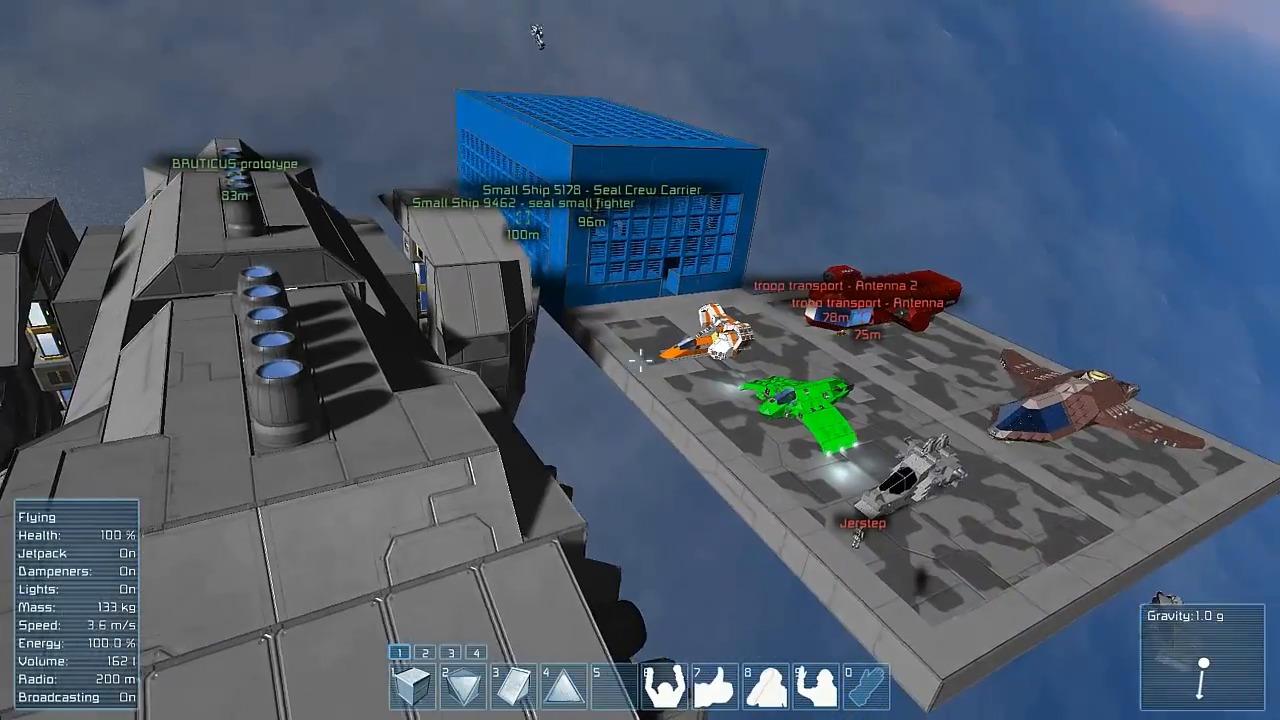
{"action": "key", "text": "w"}
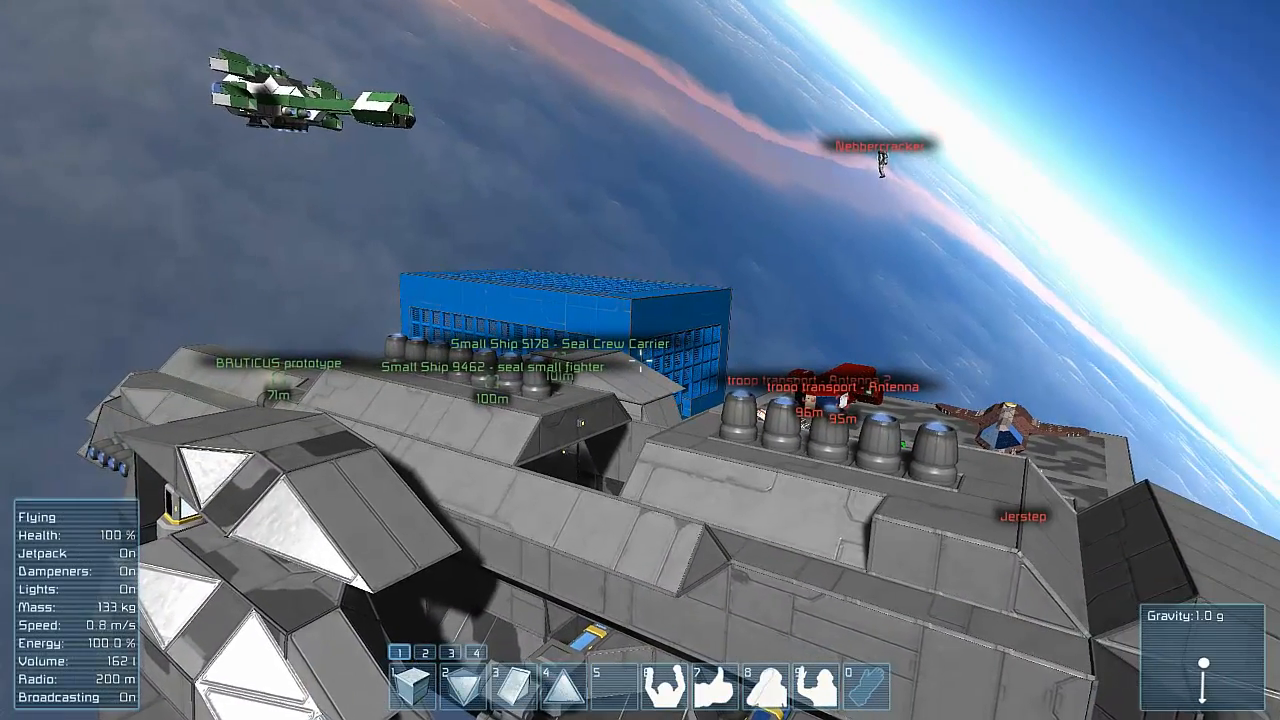
{"action": "key", "text": "Return"}
{"action": "type", "text": "thankyou for building"}
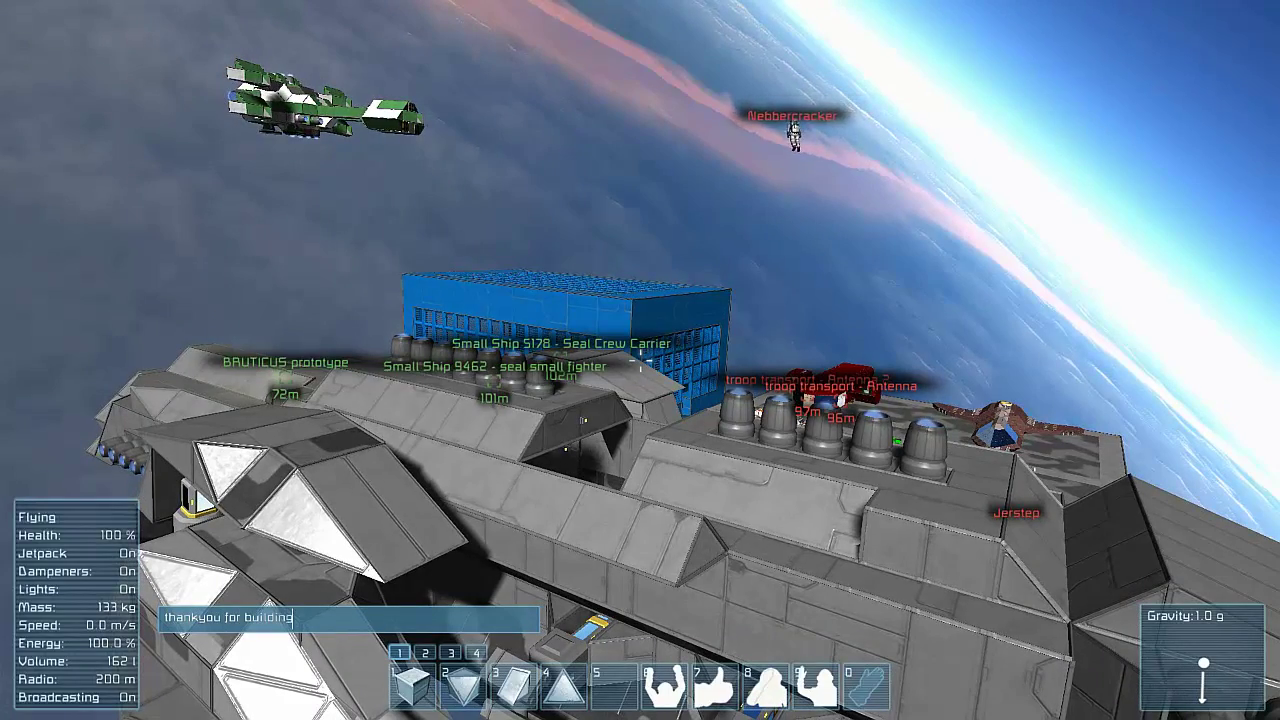
{"action": "key", "text": "Return"}
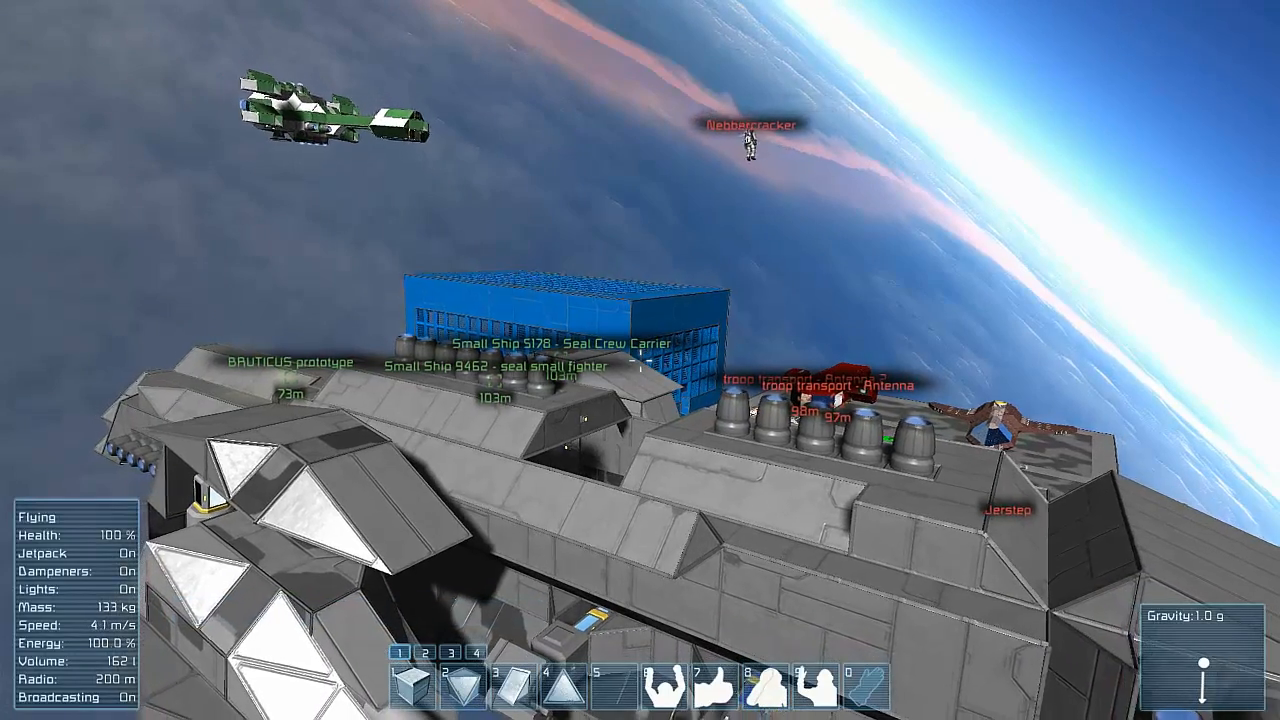
{"action": "key", "text": "w"}
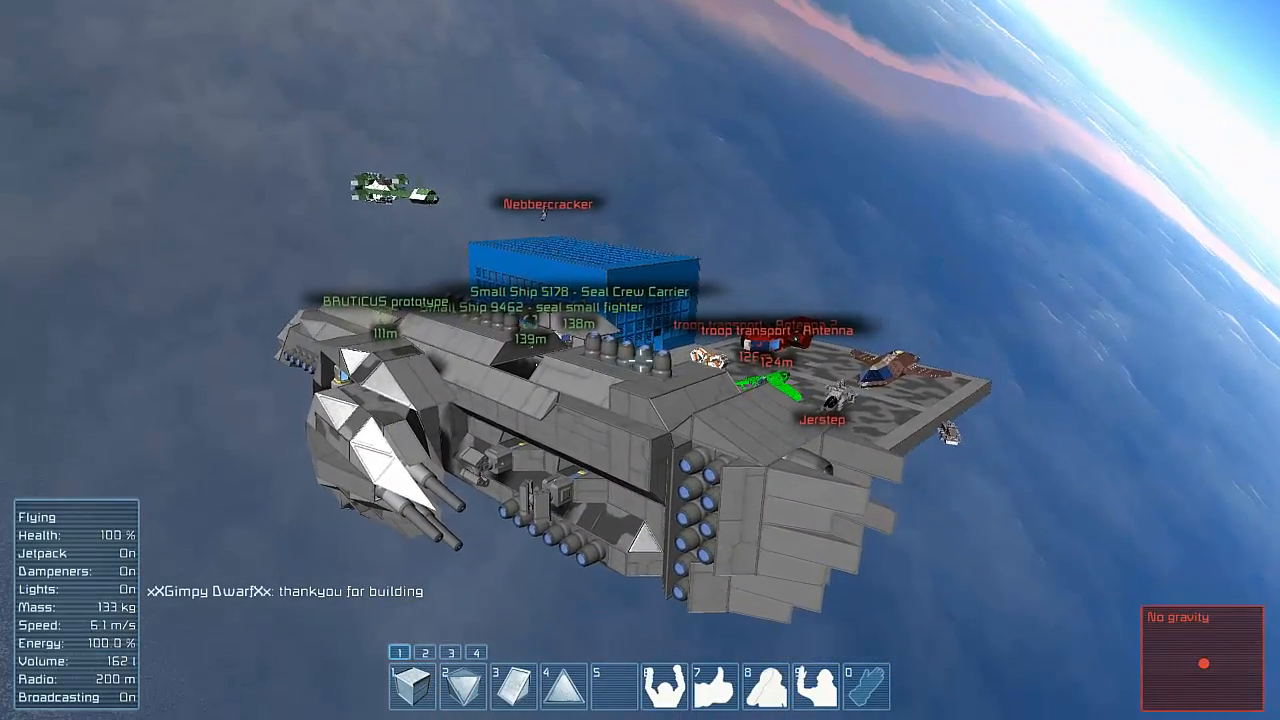
Hide the HUD for a clean outro view of the carrier and its platform
{"action": "key", "text": "Tab"}
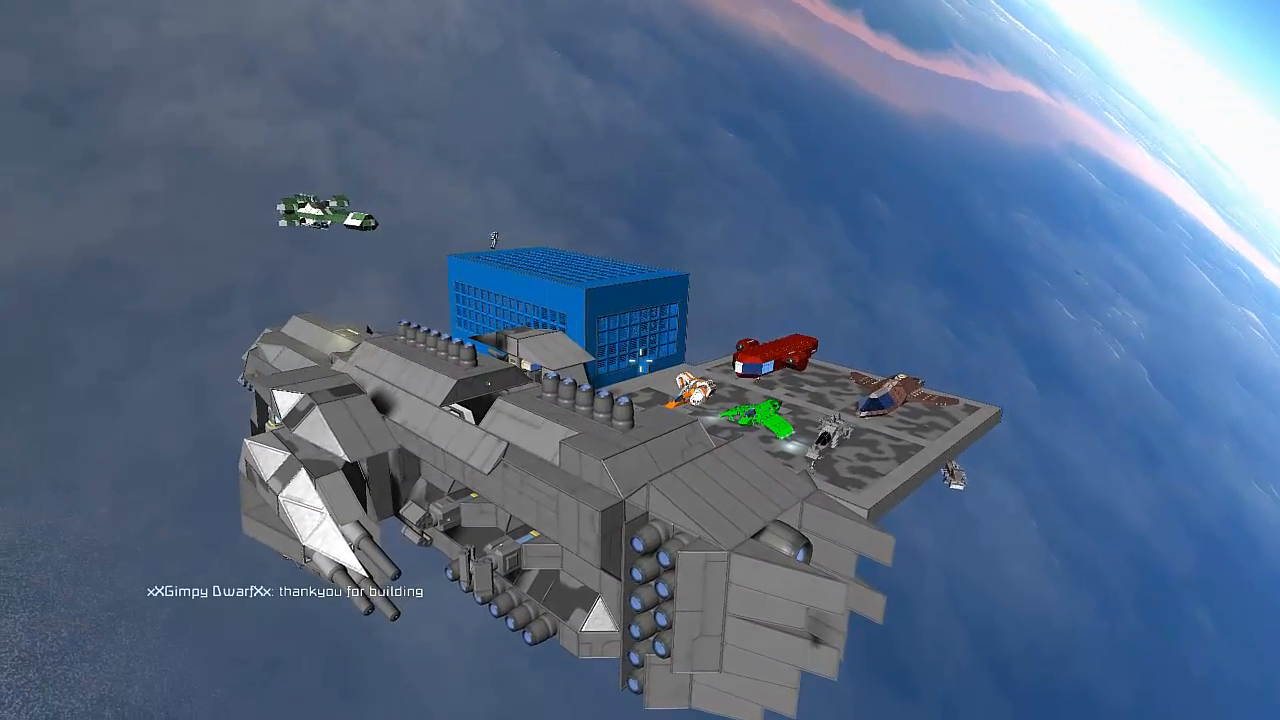